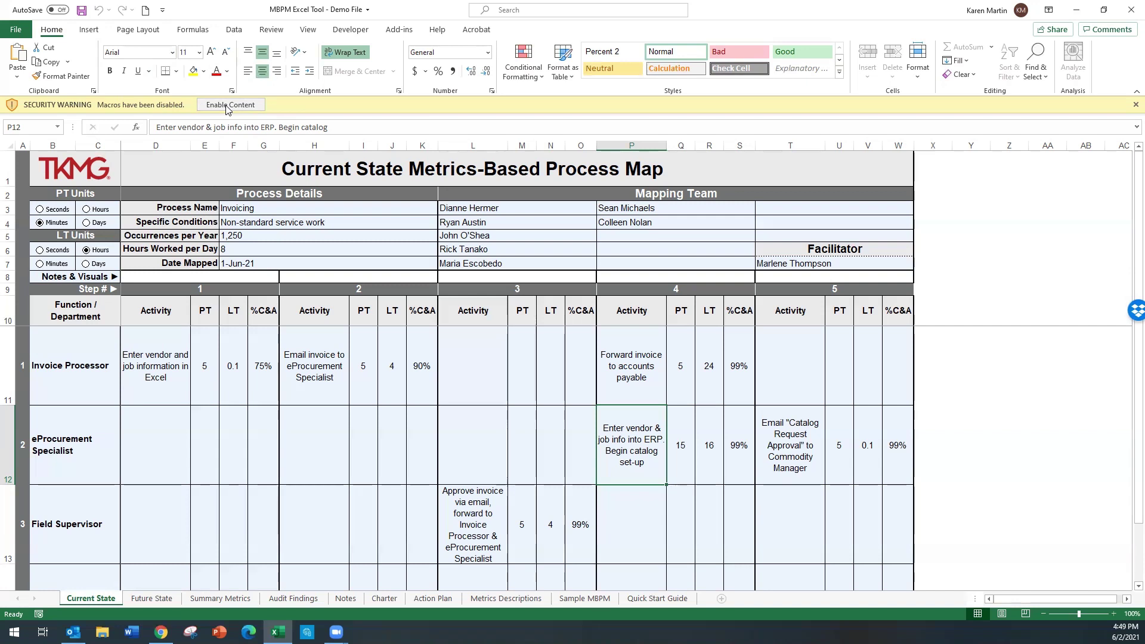
# - Enable the workbook's macros and accept the End User Licence Agreement
pyautogui.click(227, 106)
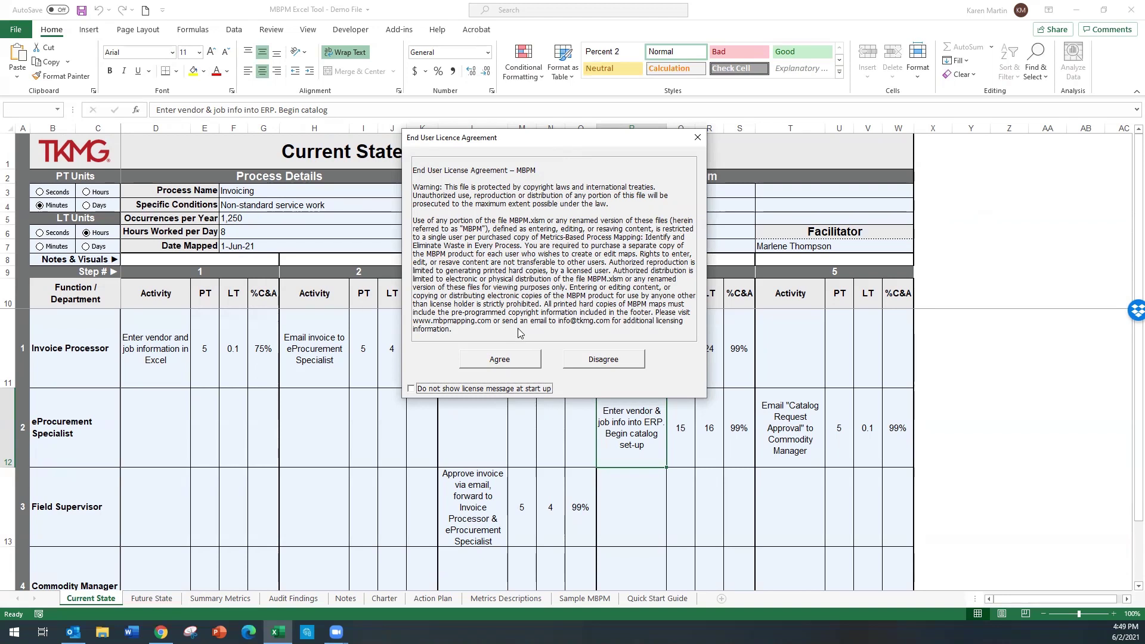
pyautogui.click(500, 358)
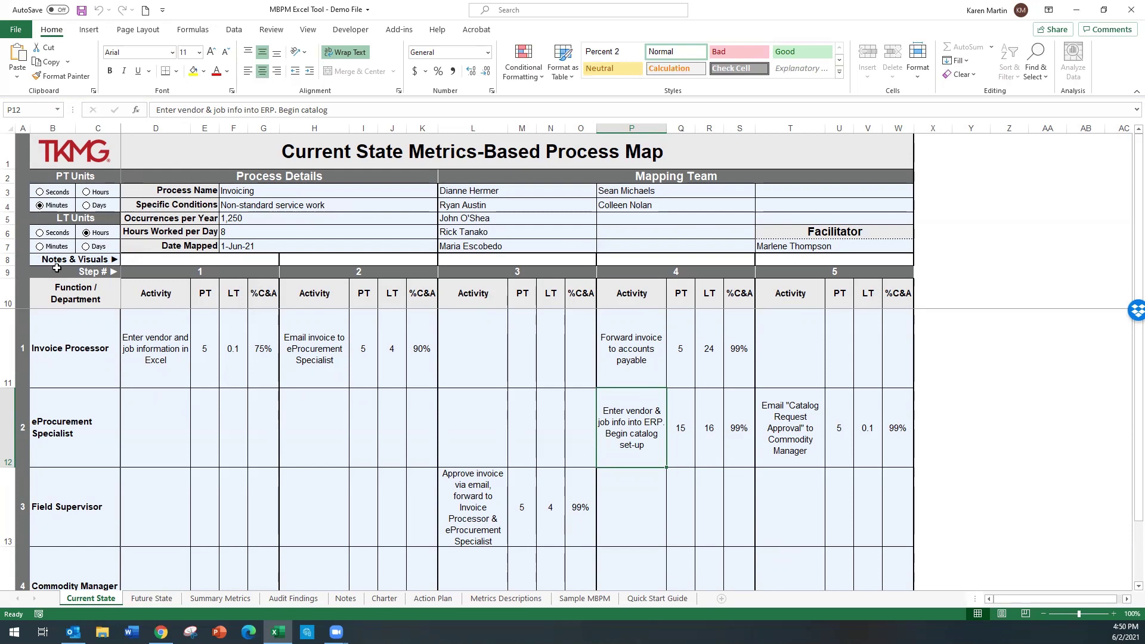
pyautogui.click(87, 206)
pyautogui.click(39, 206)
pyautogui.click(260, 219)
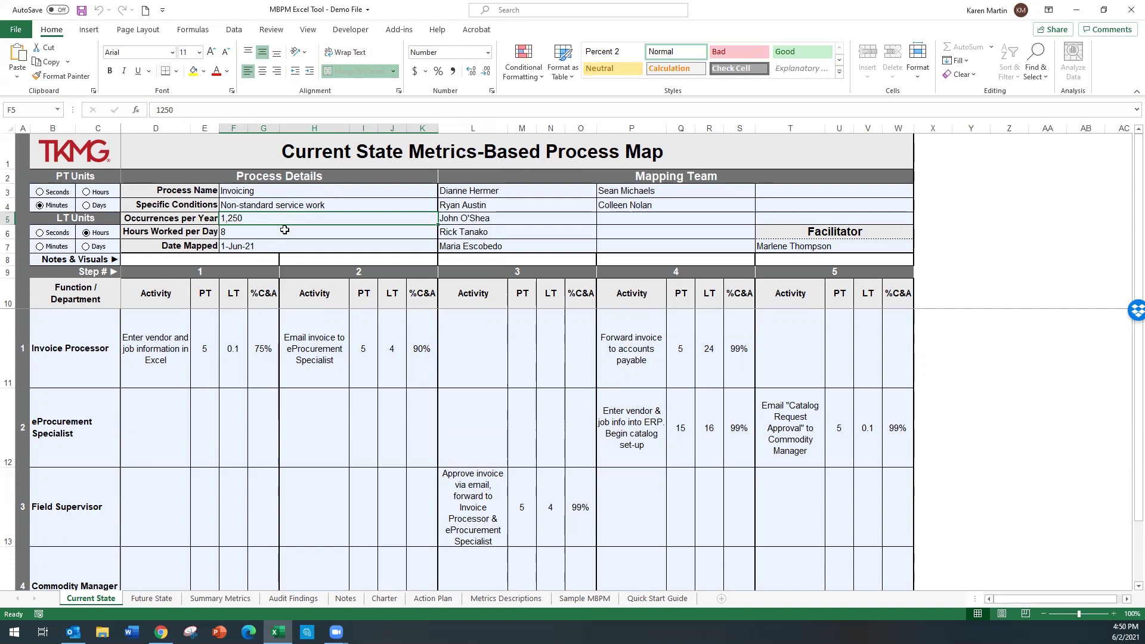
pyautogui.click(284, 232)
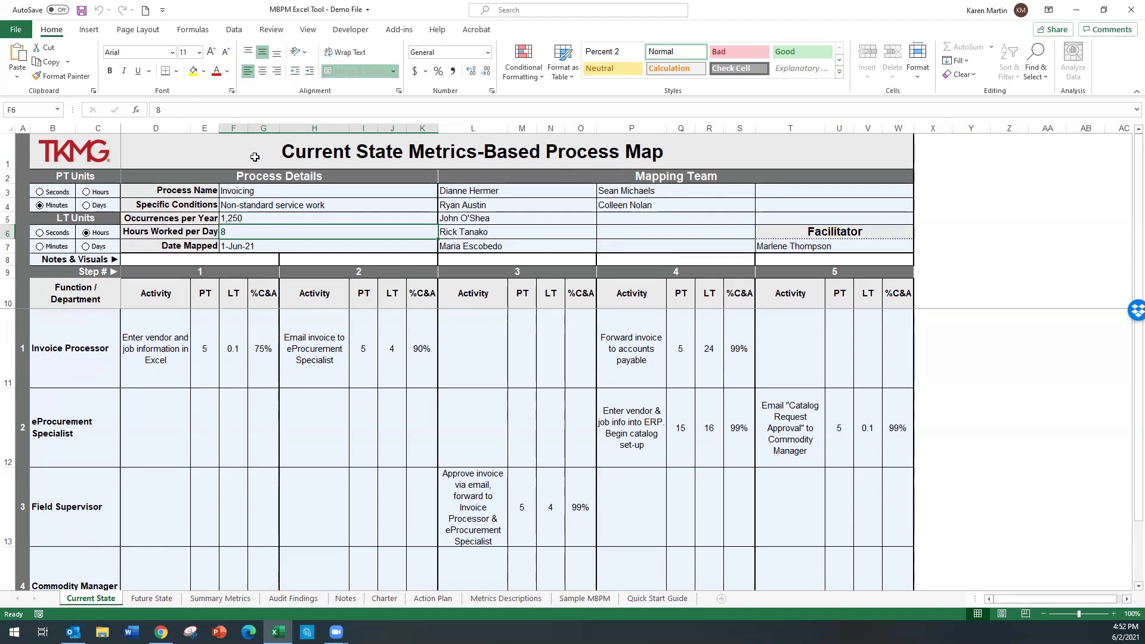
# - Insert 4 blank steps after step 5 using the add-in's Insert Step(s) command
pyautogui.click(401, 35)
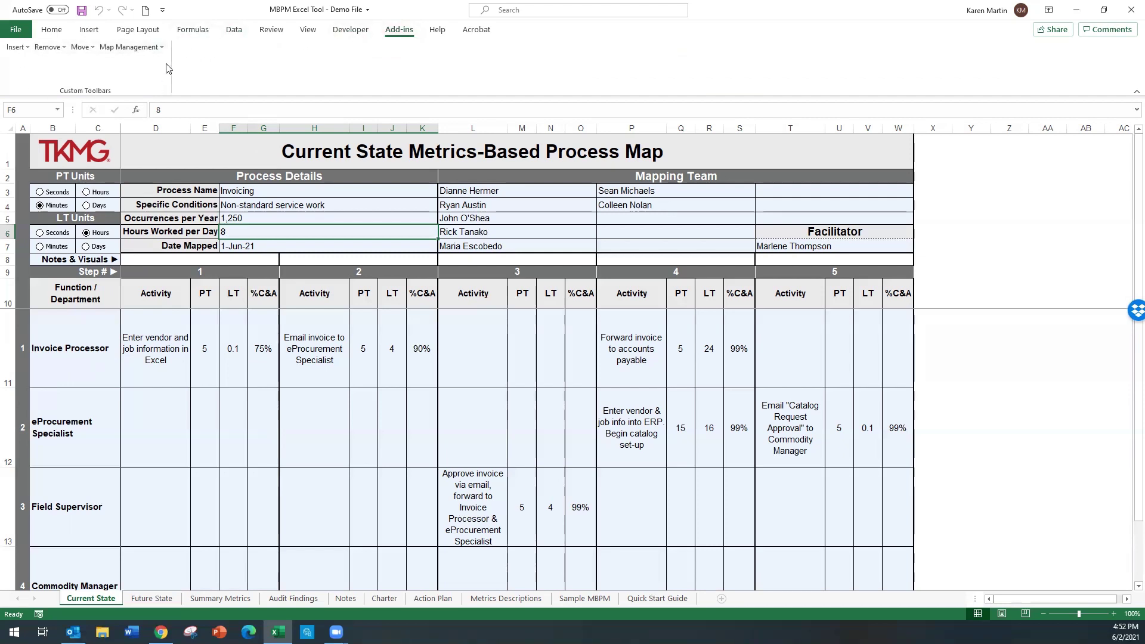
pyautogui.click(19, 47)
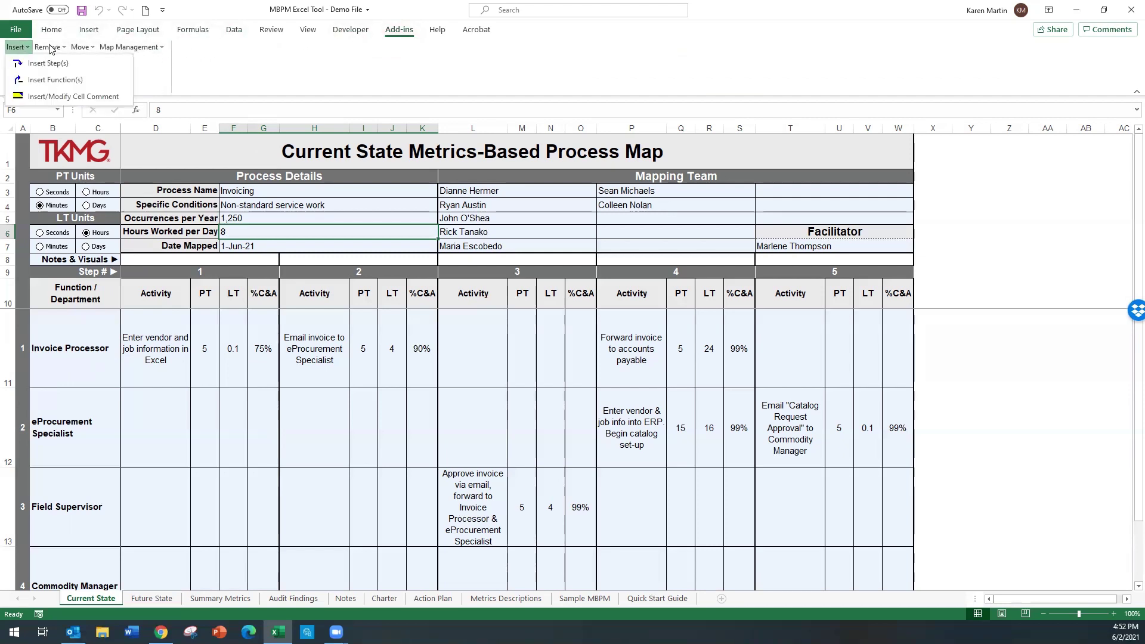
pyautogui.moveTo(79, 48)
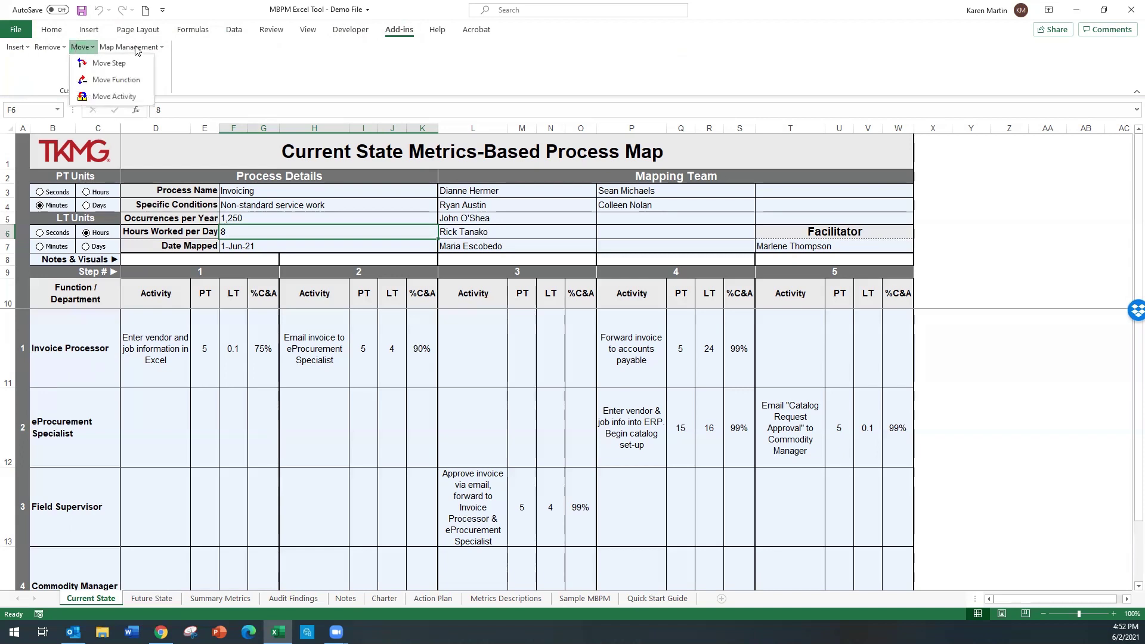
pyautogui.moveTo(136, 47)
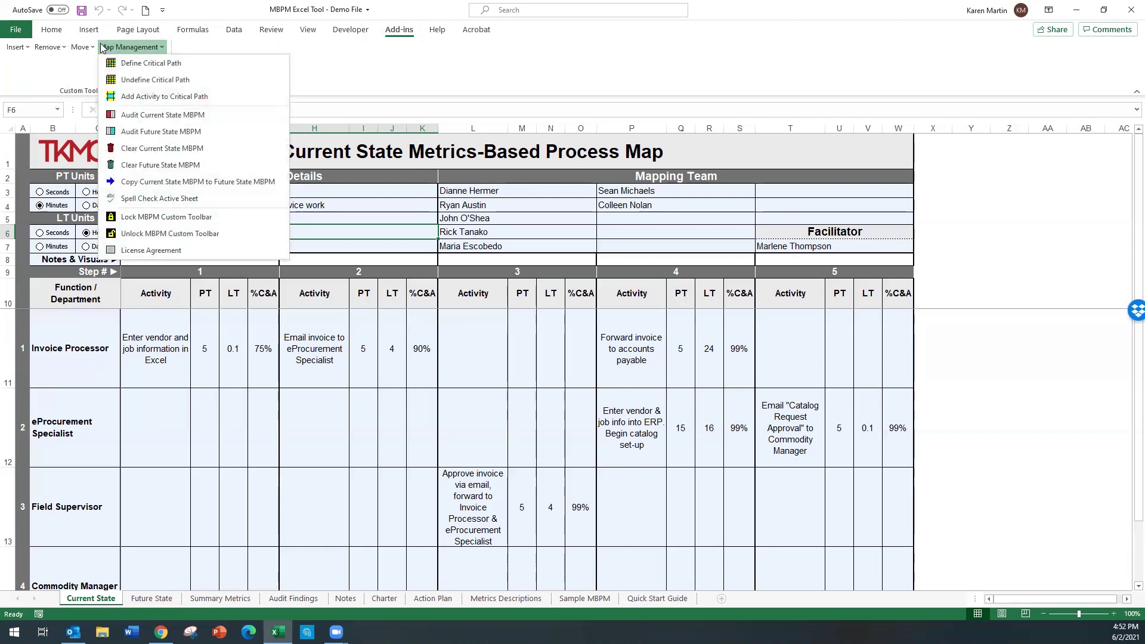
pyautogui.click(15, 47)
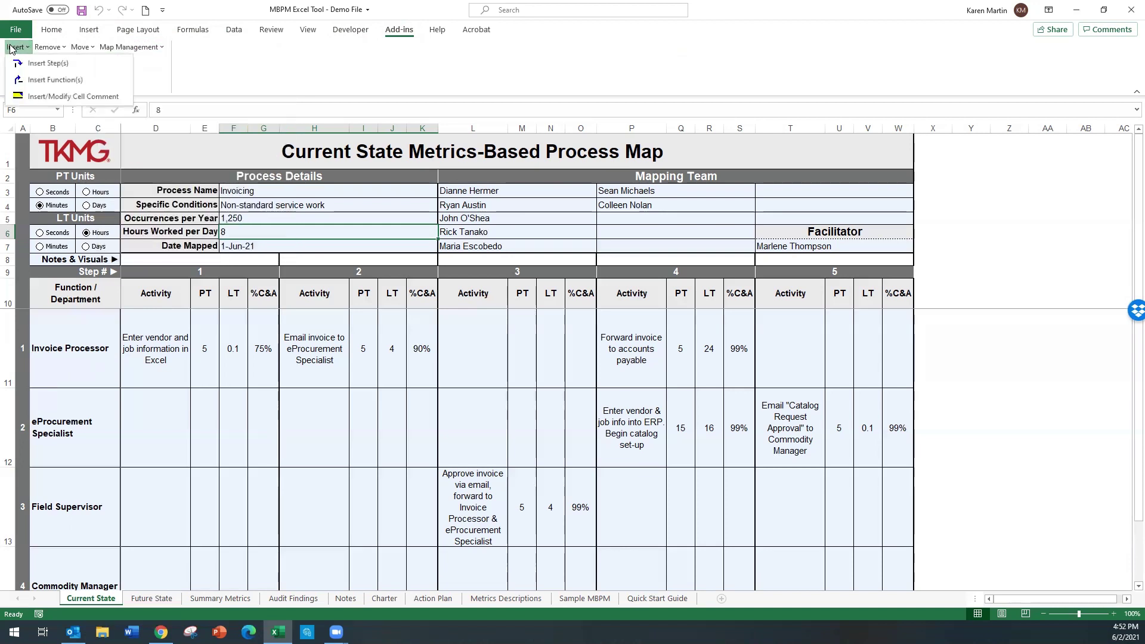
pyautogui.click(46, 63)
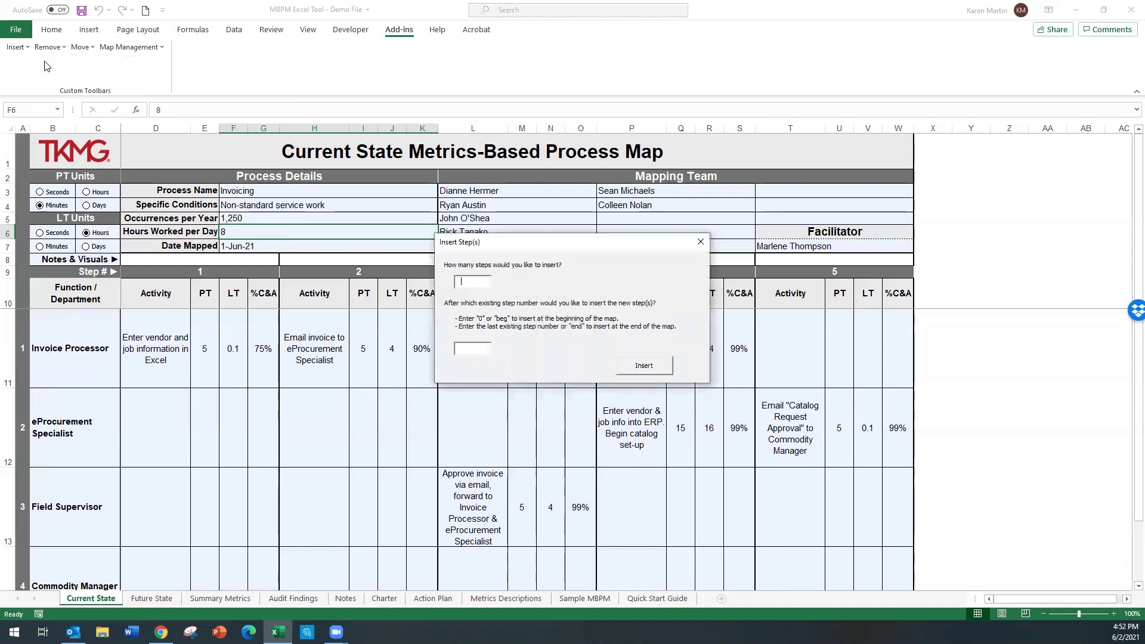
pyautogui.write('4')
pyautogui.click(639, 373)
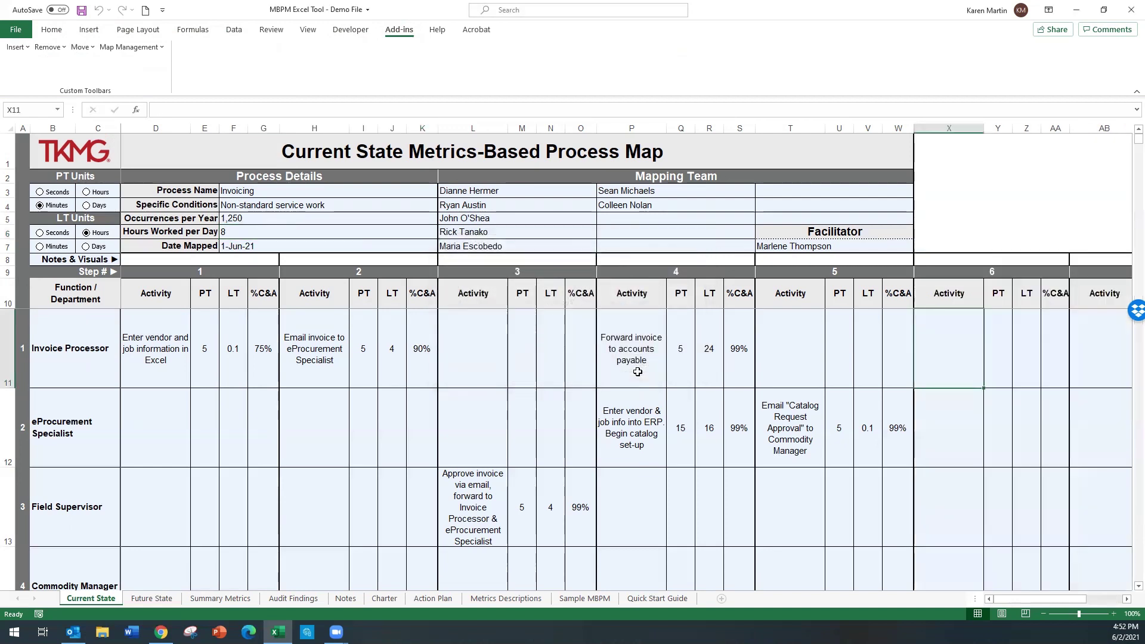
# - Enter step 6's Commodity Manager activity 'Approve catalog in ERP' with PT 5, LT 2, %C&A 99
pyautogui.moveTo(1064, 598); pyautogui.dragTo(733, 592)
pyautogui.scroll(-1, 144, 533)
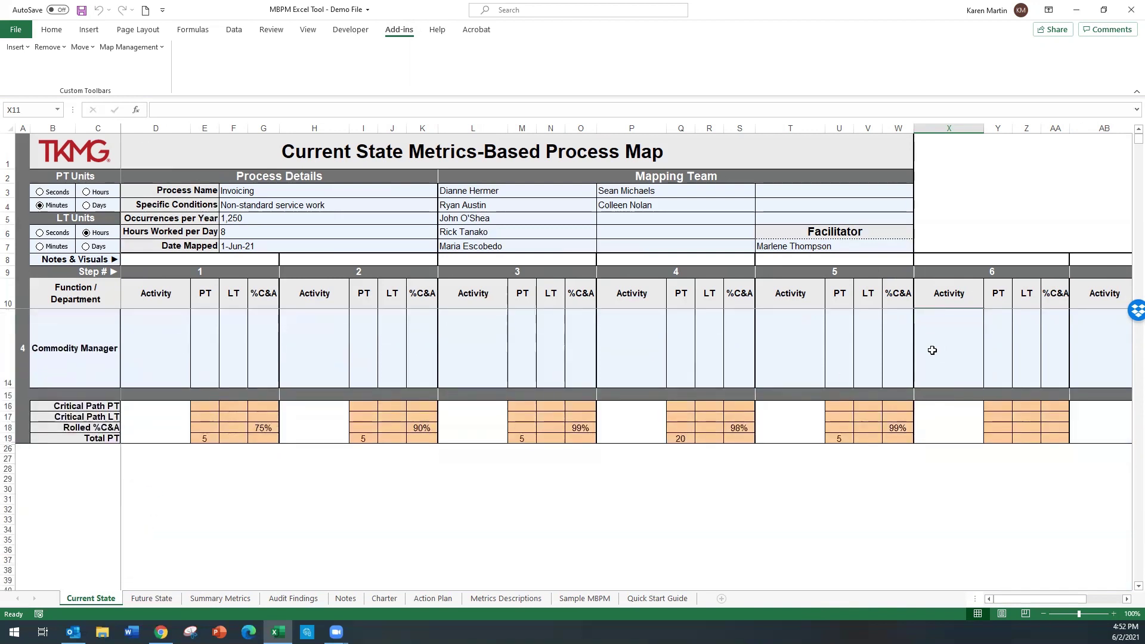
pyautogui.click(948, 341)
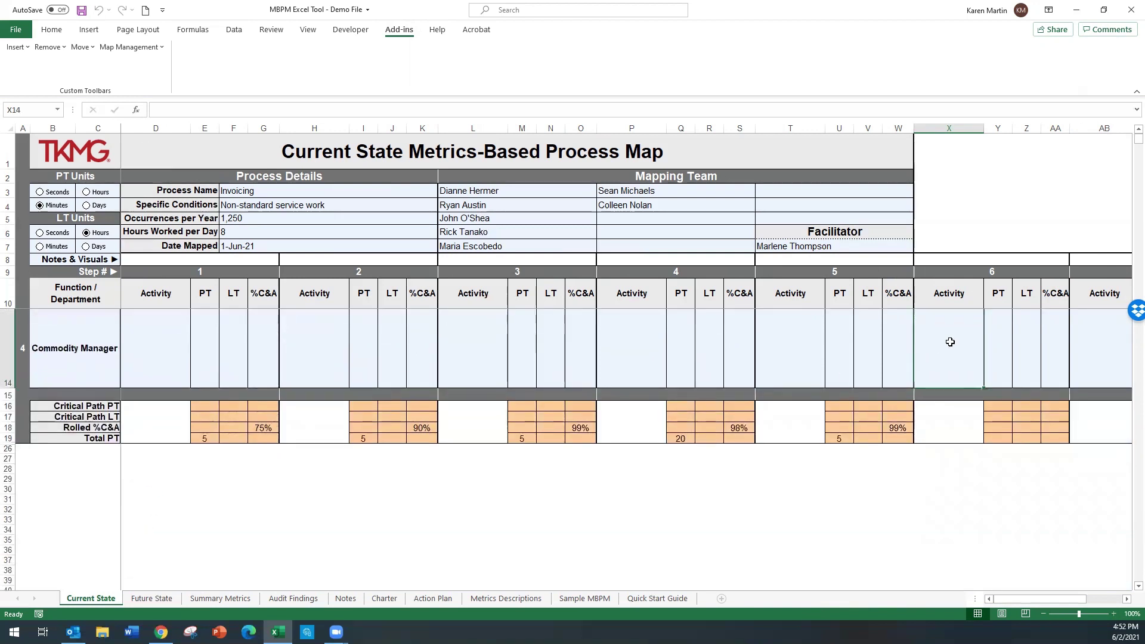
pyautogui.write('App')
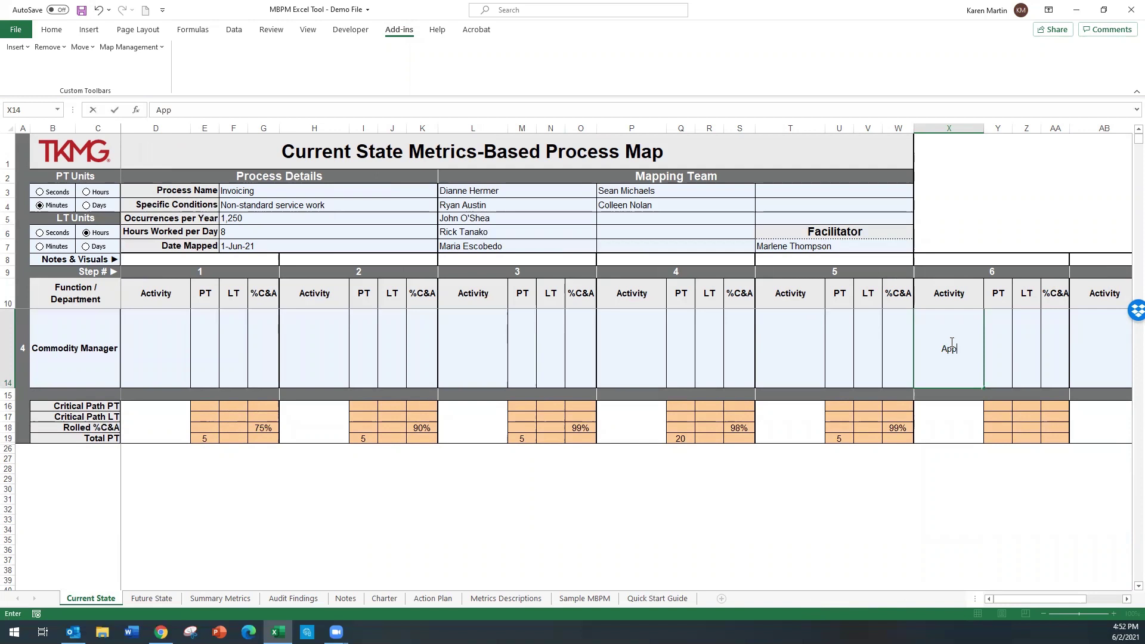
pyautogui.write('rove catalog in ER')
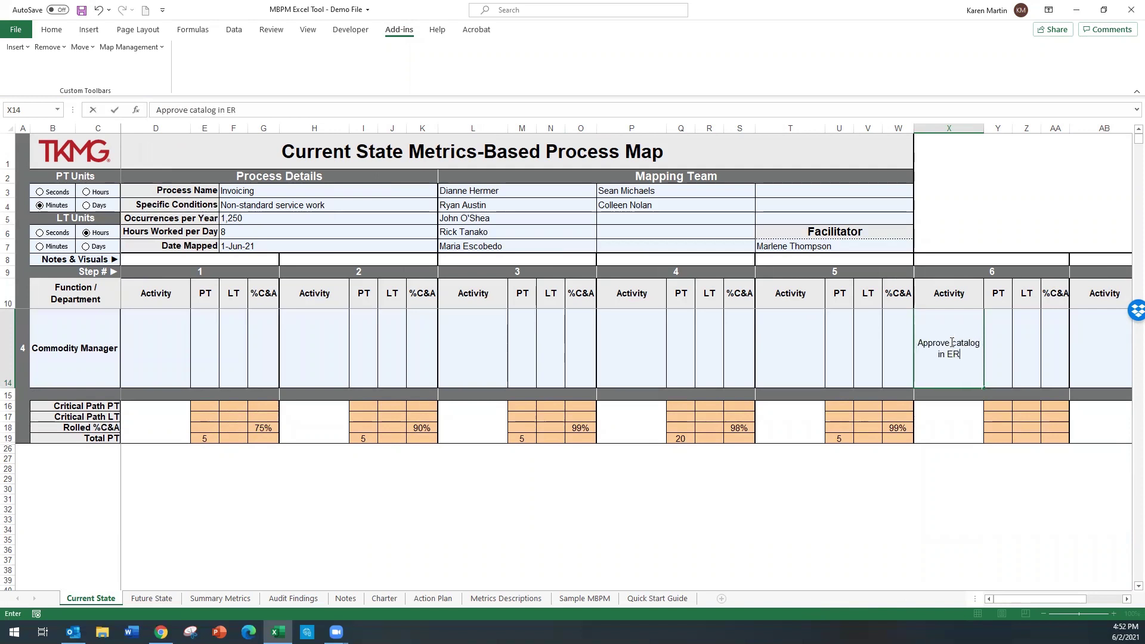
pyautogui.write('P')
pyautogui.click(1001, 357)
pyautogui.write('5')
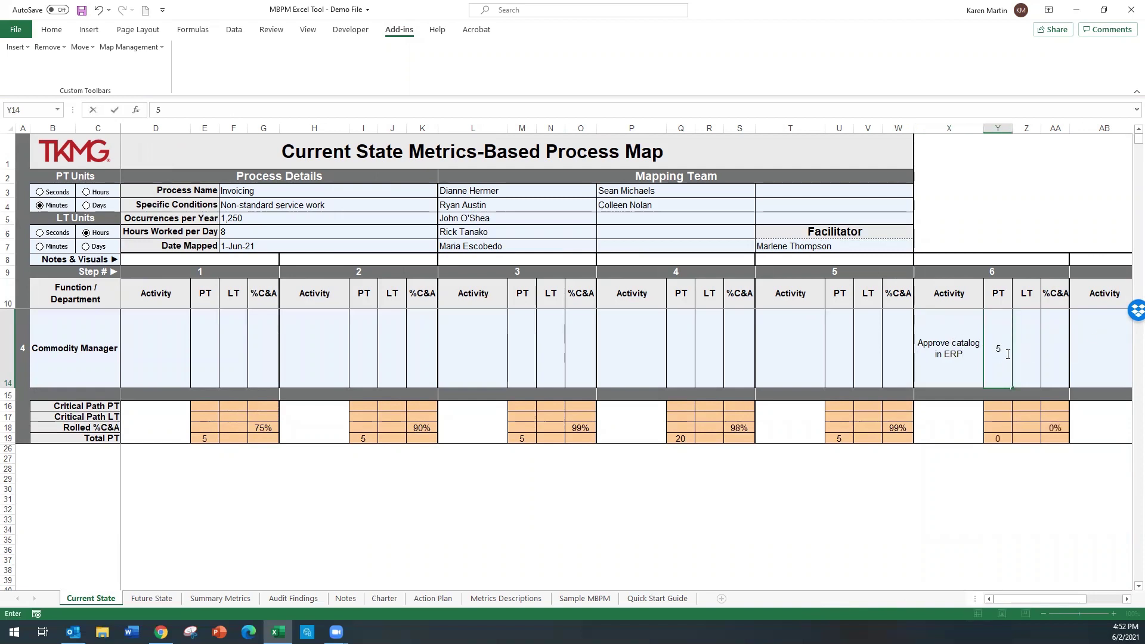
pyautogui.click(1027, 350)
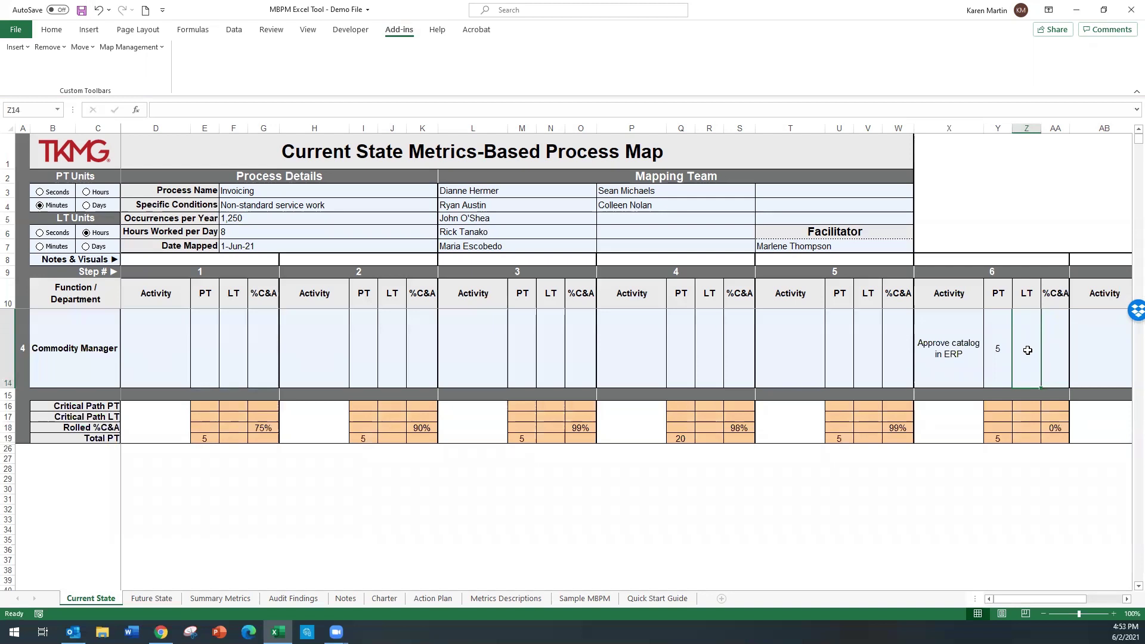
pyautogui.write('2')
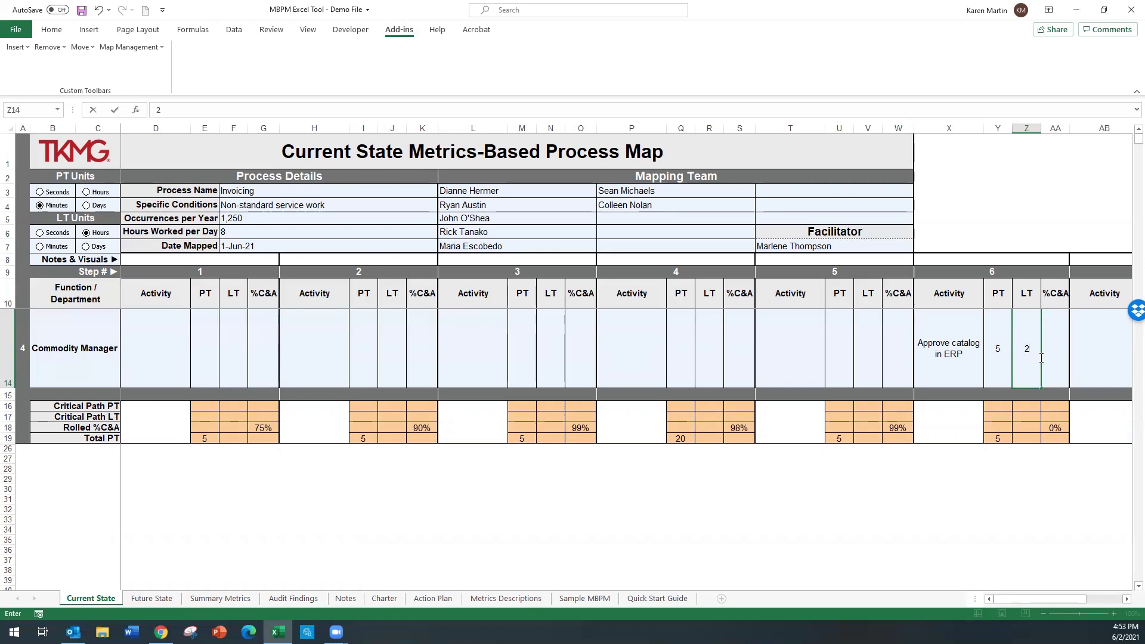
pyautogui.click(1059, 348)
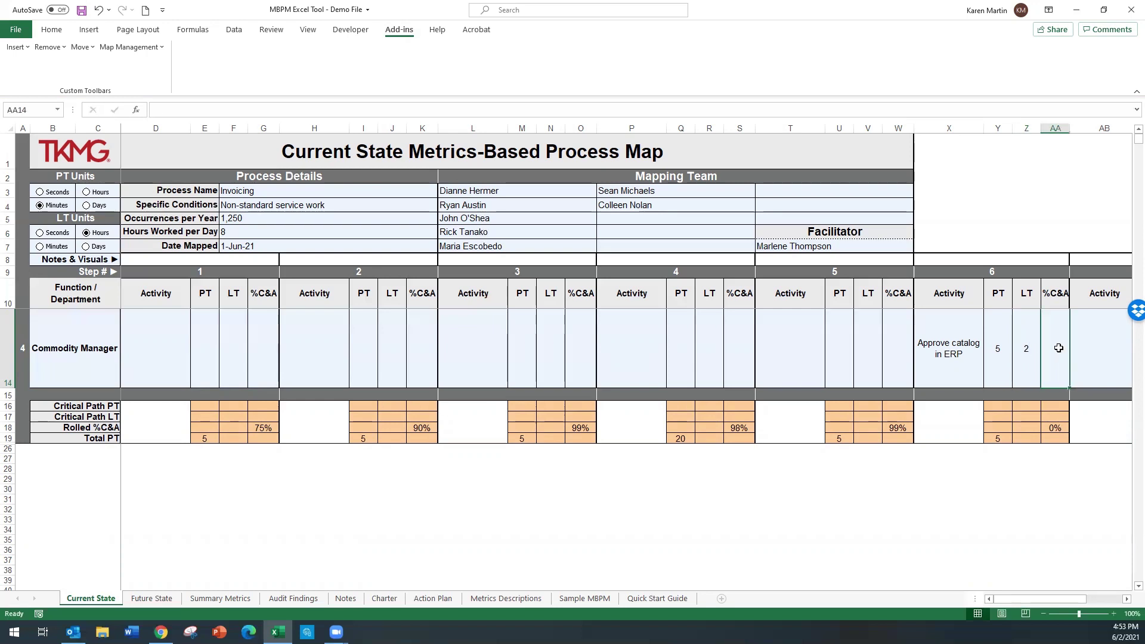
pyautogui.write('99')
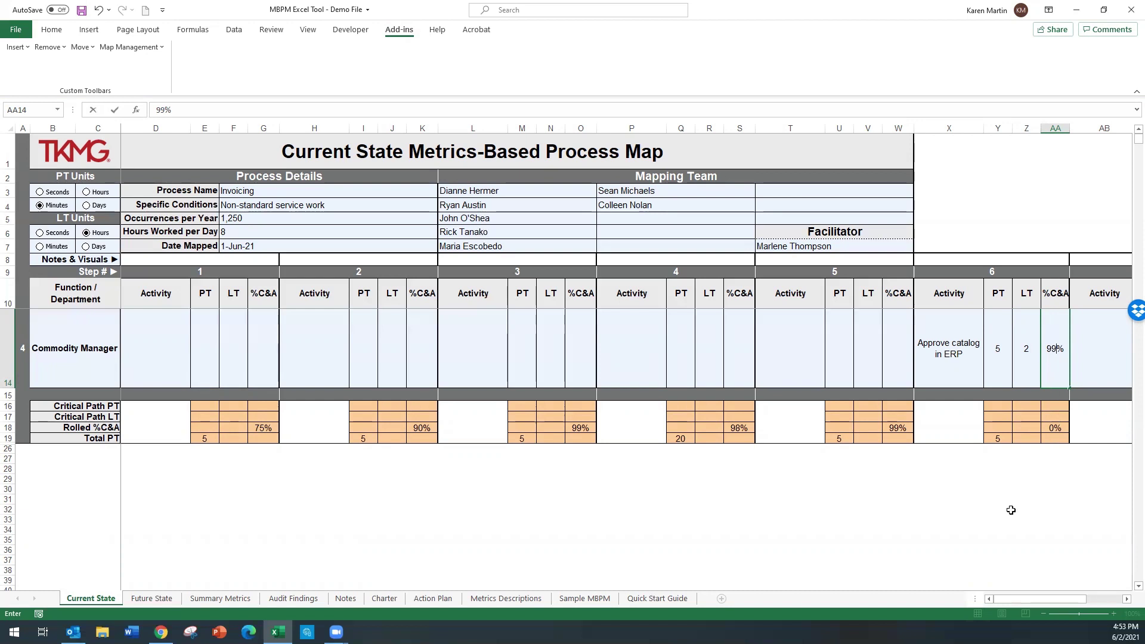
# - Enter step 7's eProcurement Specialist activity 'Complete catalog setup' with PT 10, LT 8, %C&A 80
pyautogui.moveTo(1019, 599); pyautogui.dragTo(1079, 605)
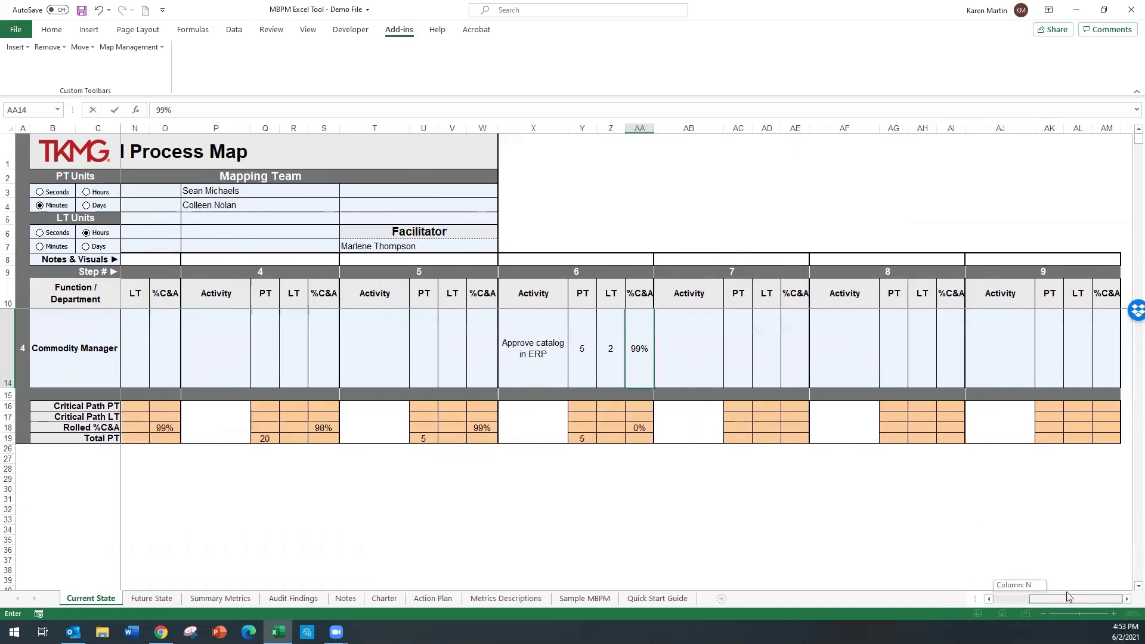
pyautogui.scroll(1, 895, 357)
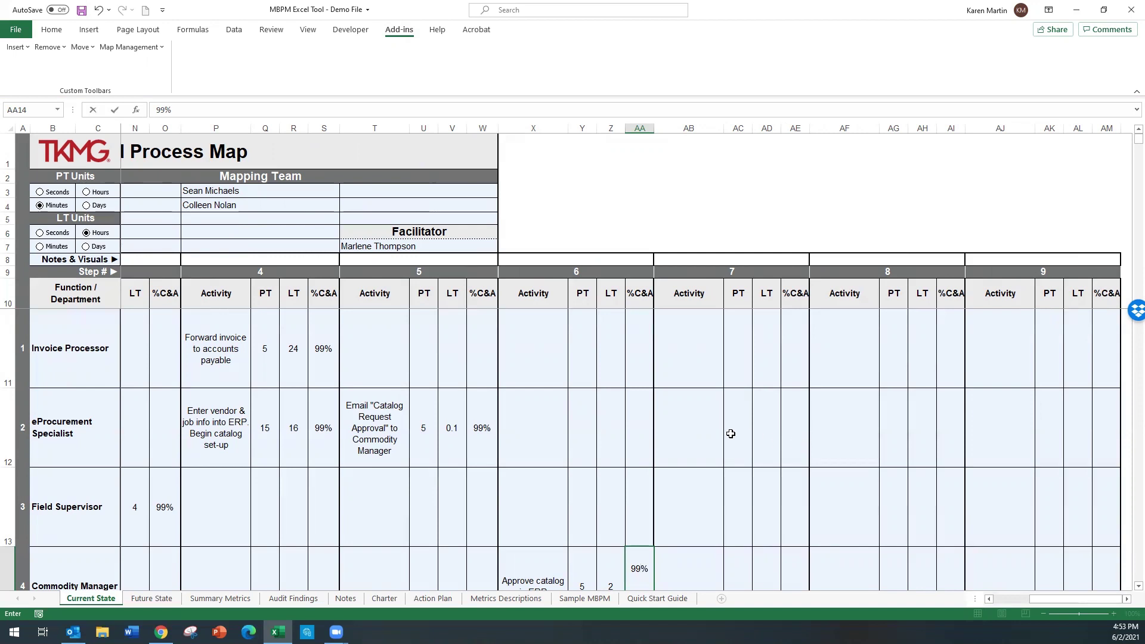
pyautogui.click(684, 431)
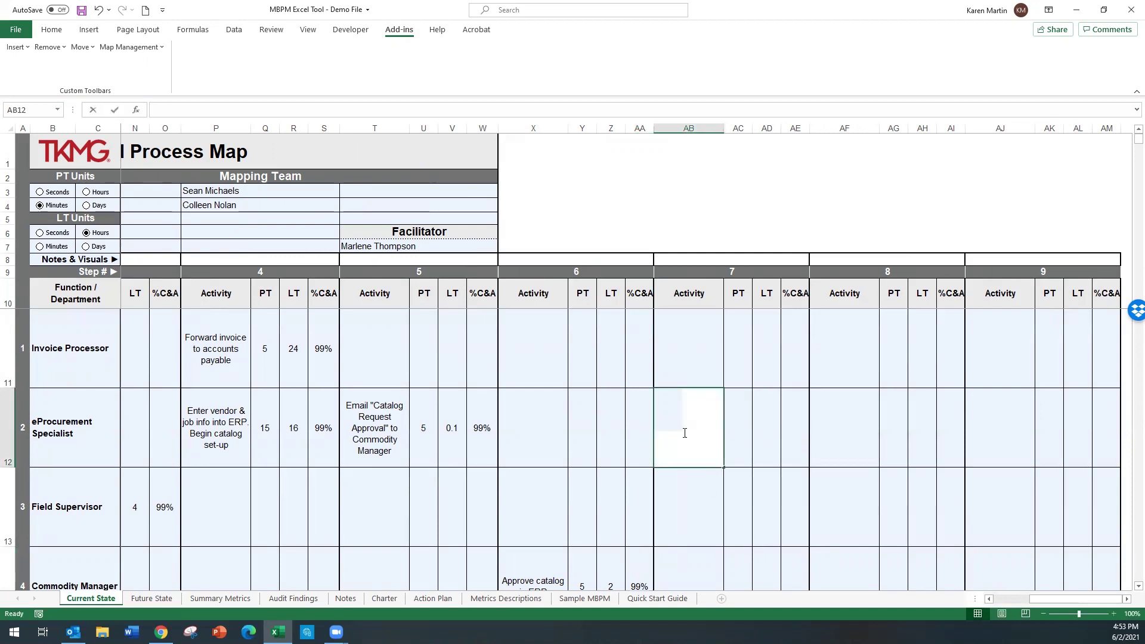
pyautogui.write('Complete c')
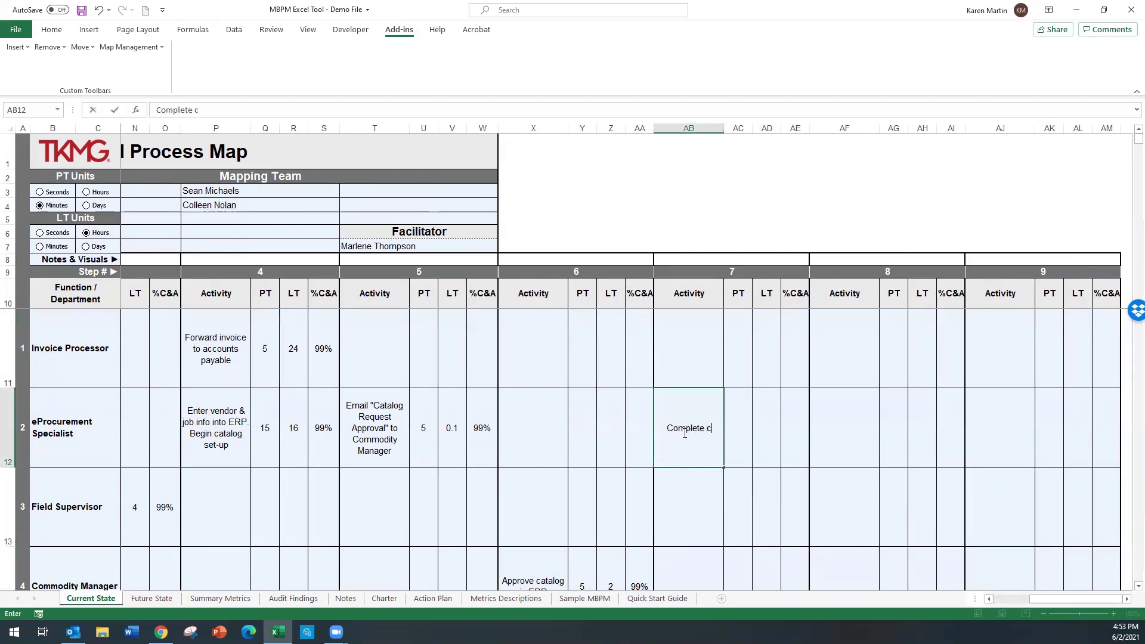
pyautogui.write('atalog setup')
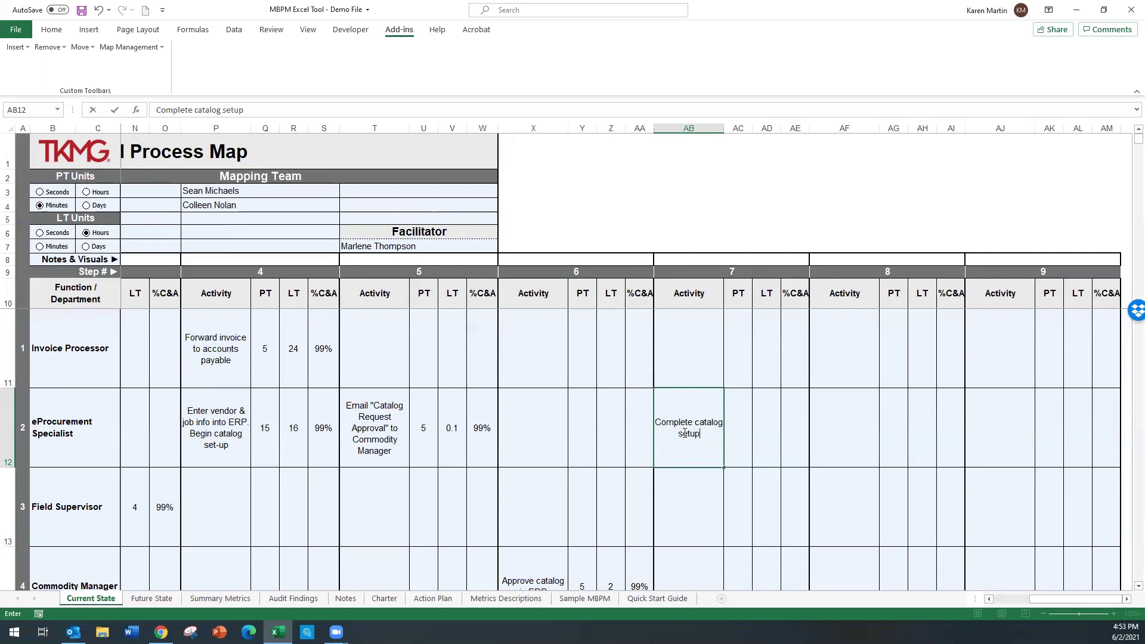
pyautogui.click(746, 438)
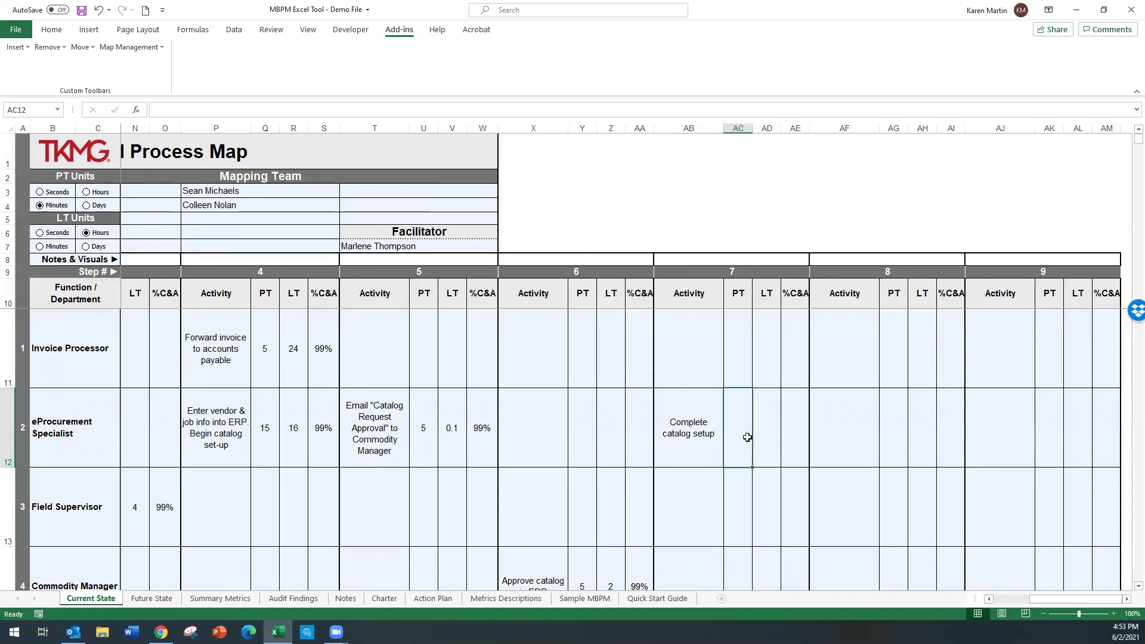
pyautogui.write('10')
pyautogui.click(762, 434)
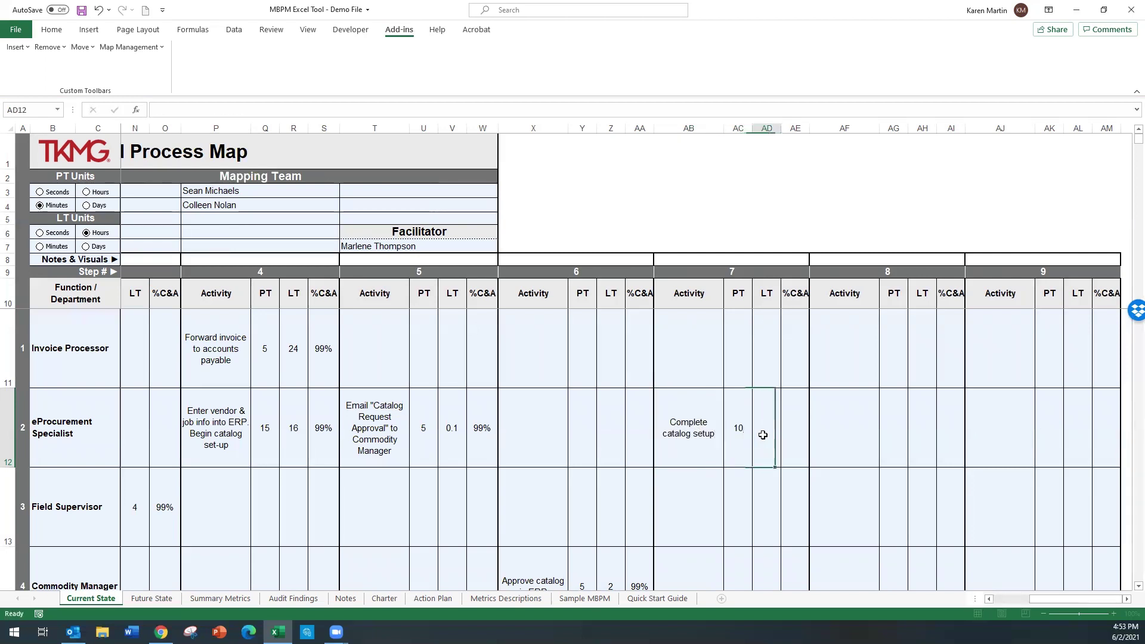
pyautogui.write('8')
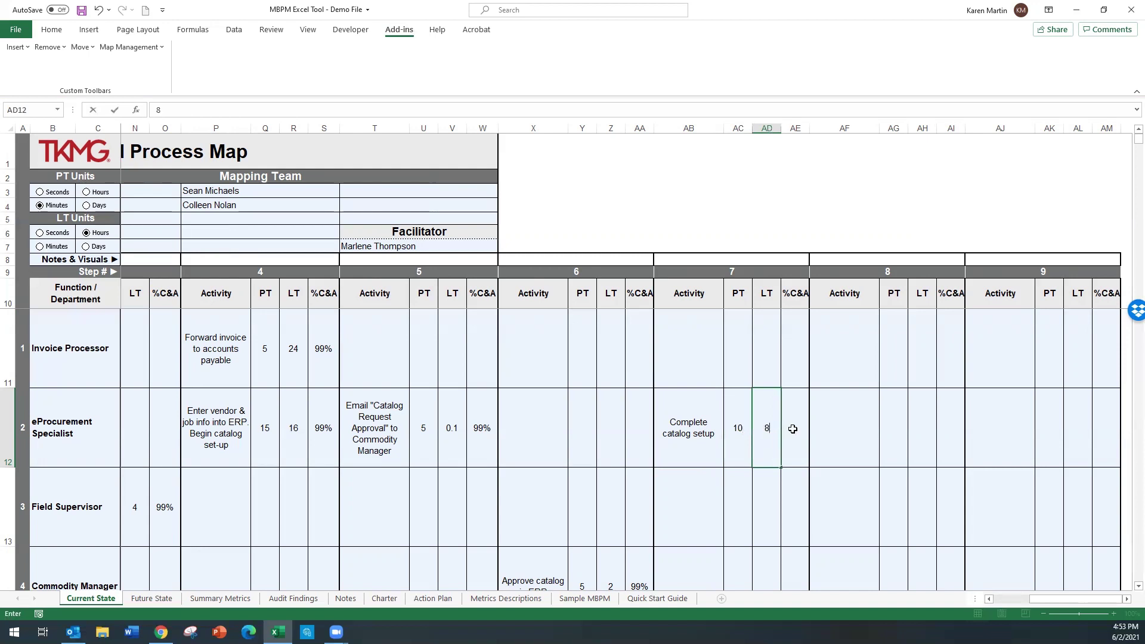
pyautogui.click(793, 428)
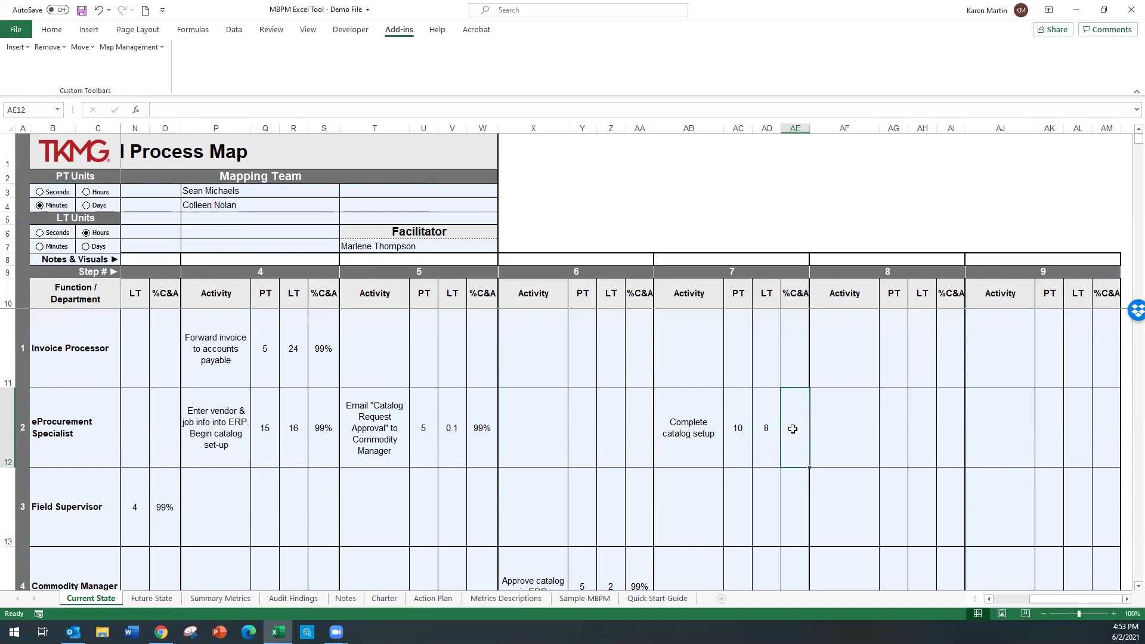
pyautogui.write('80')
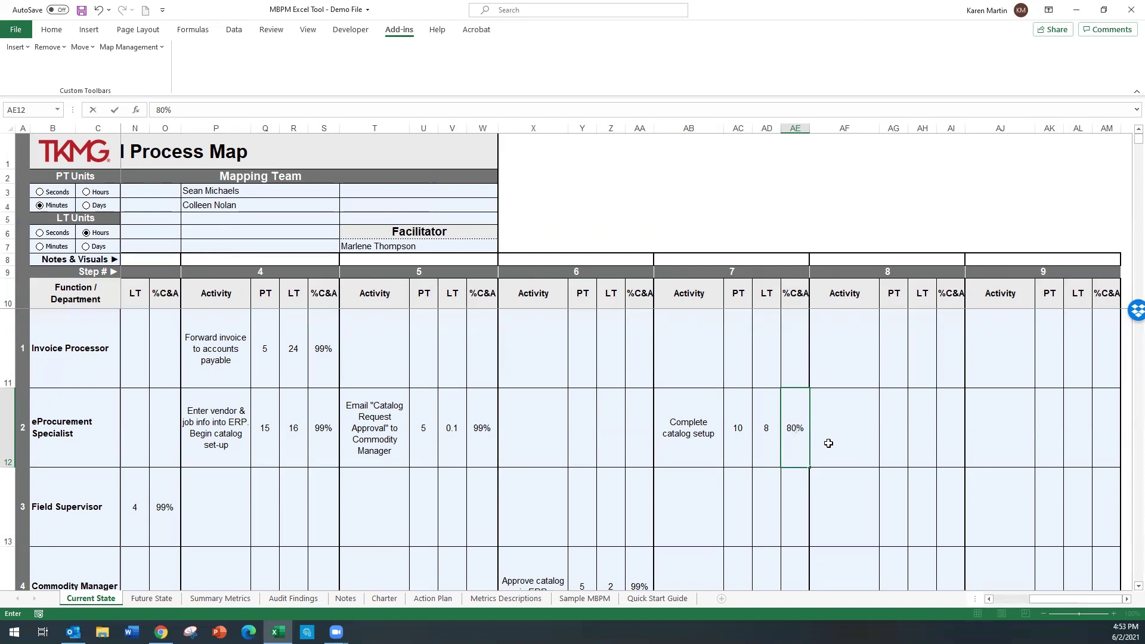
# - Fill step 8 with the Invoice Processor's vendor catalog update activity, PT 10, LT 4, 95%
pyautogui.click(840, 339)
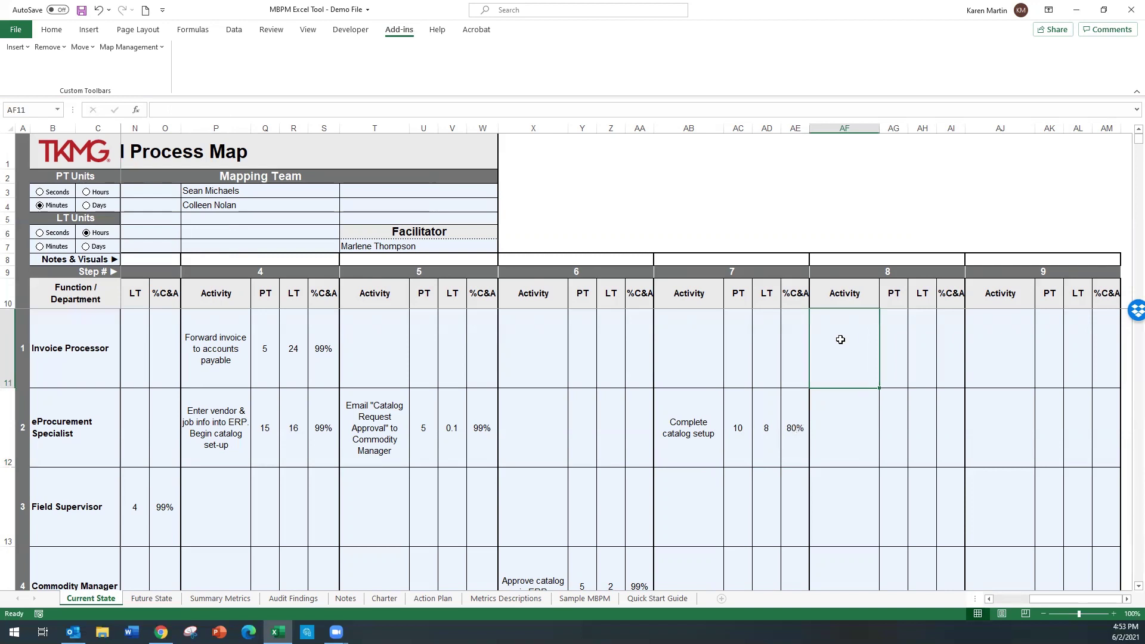
pyautogui.write('Update vendor ')
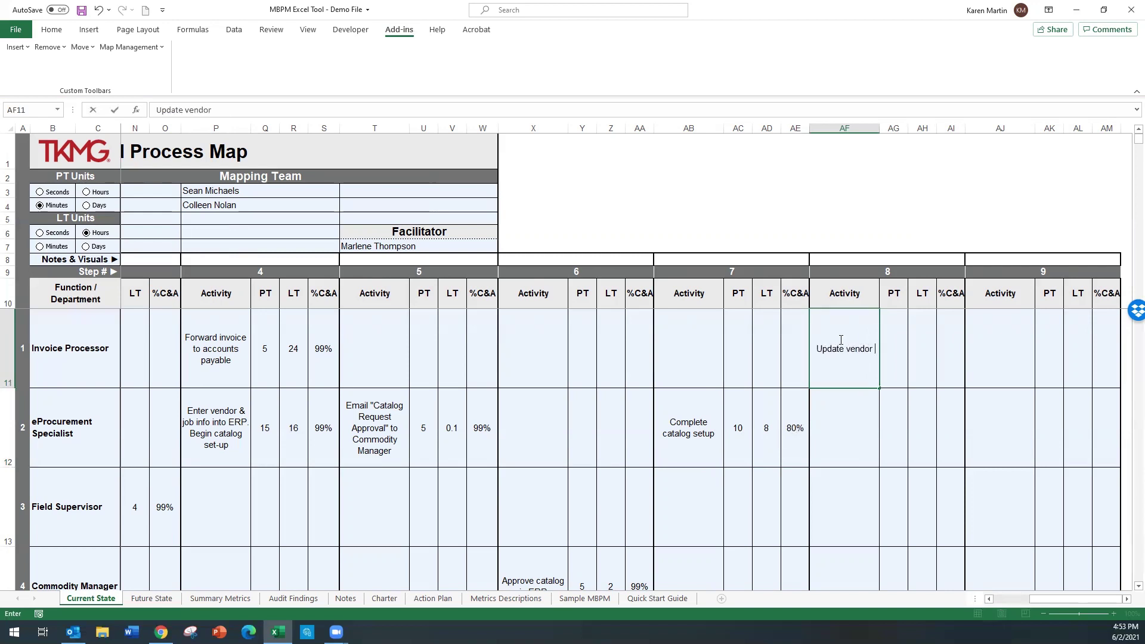
pyautogui.write('catalog w/ ')
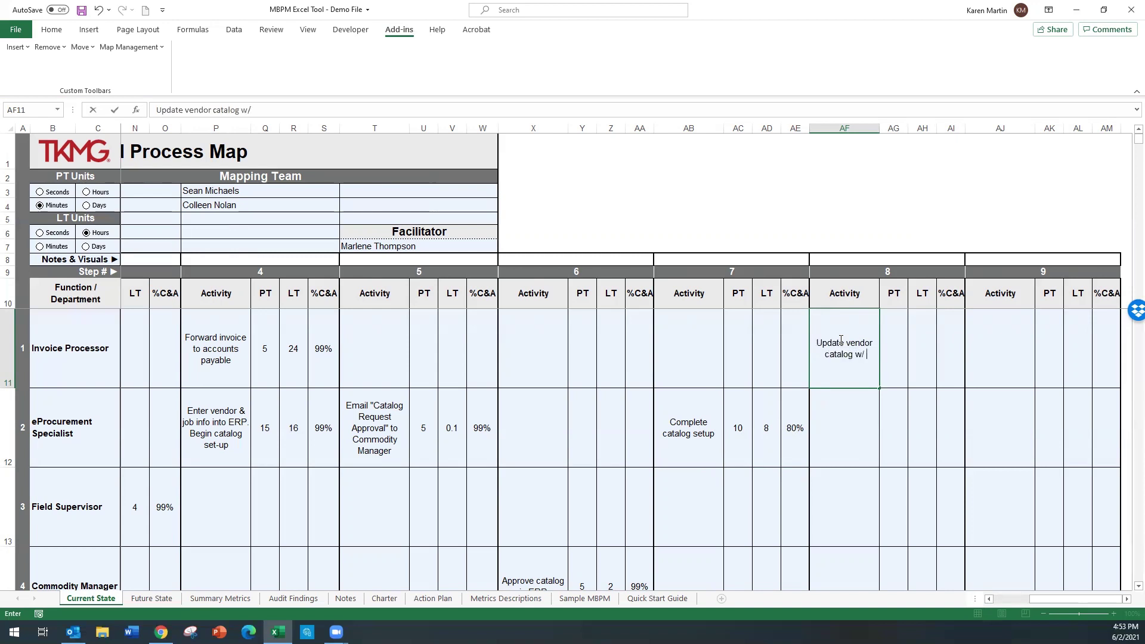
pyautogui.write('appropriates')
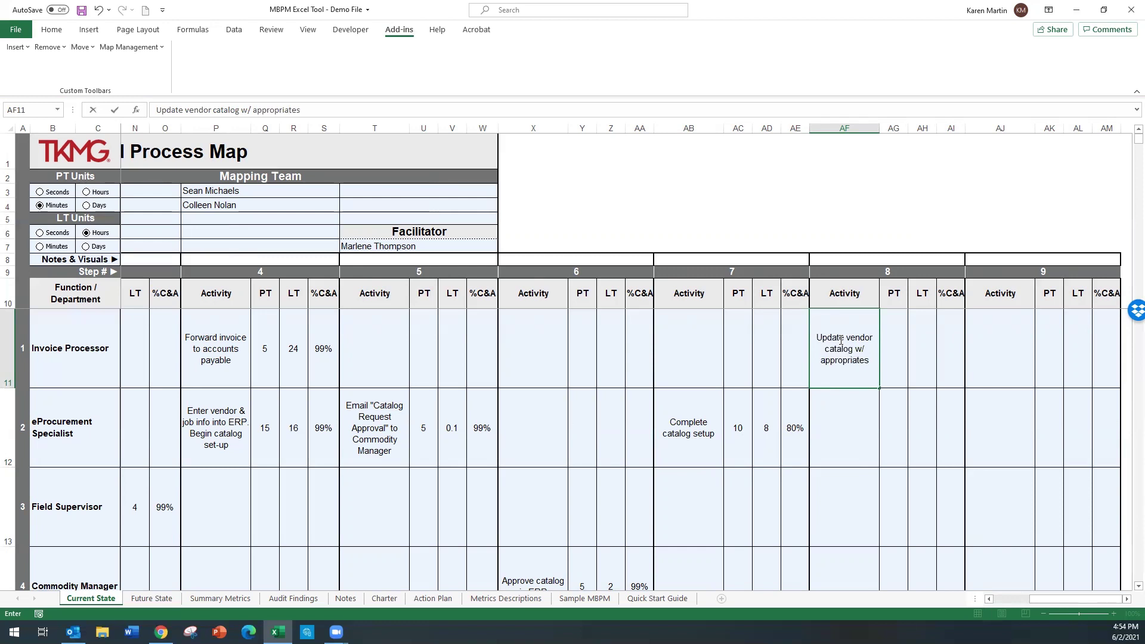
pyautogui.press('BackSpace')
pyautogui.write('rates')
pyautogui.click(892, 363)
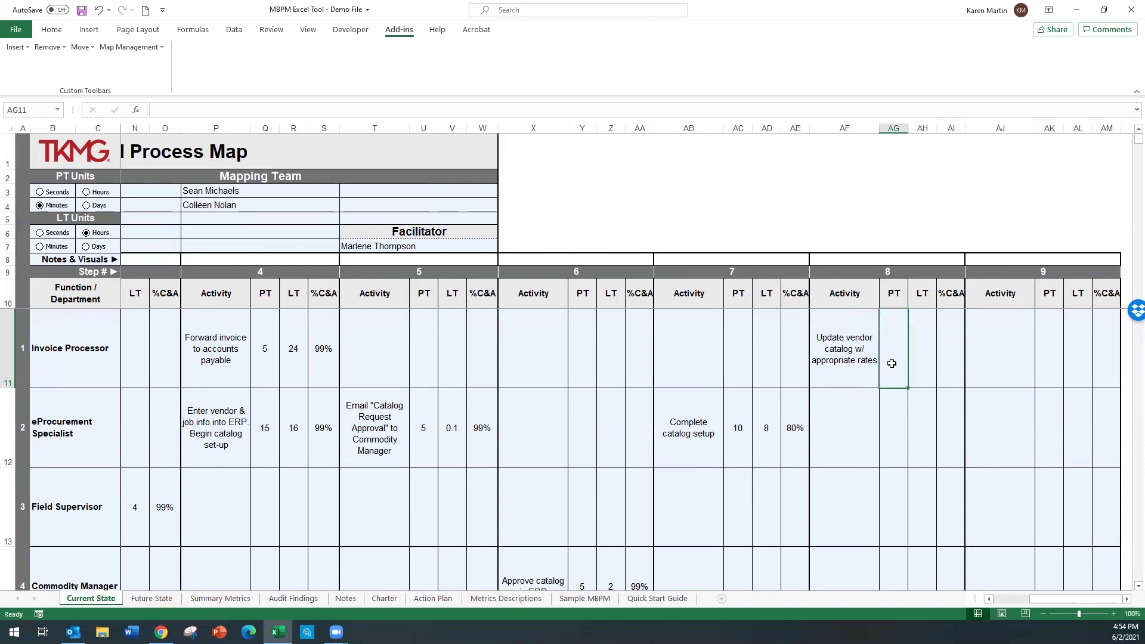
pyautogui.write('10')
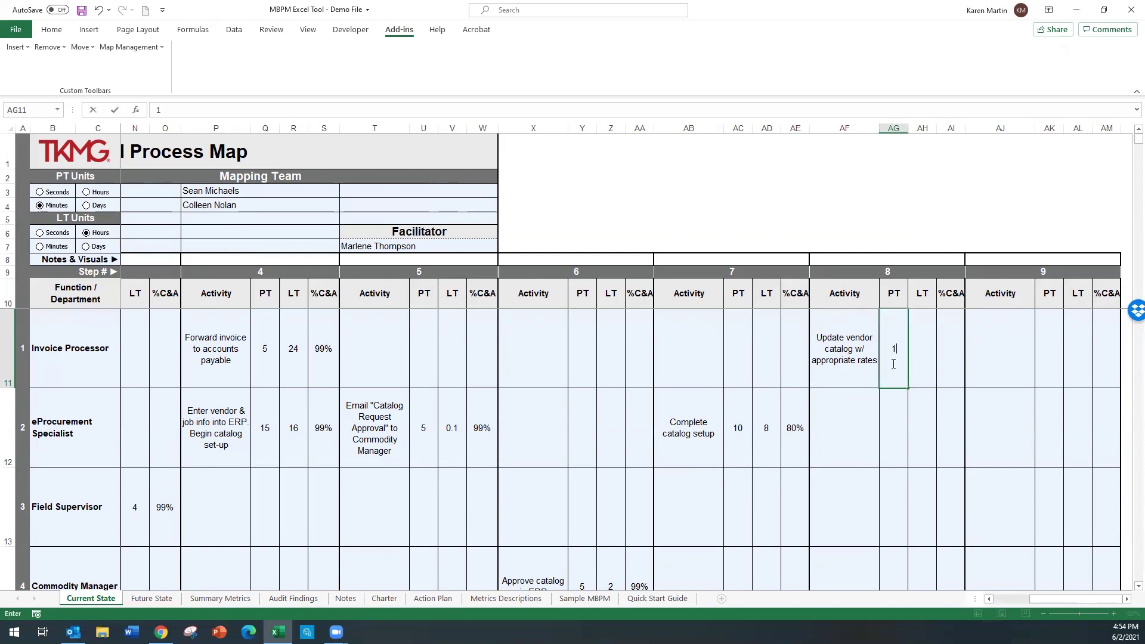
pyautogui.click(918, 366)
pyautogui.write('4')
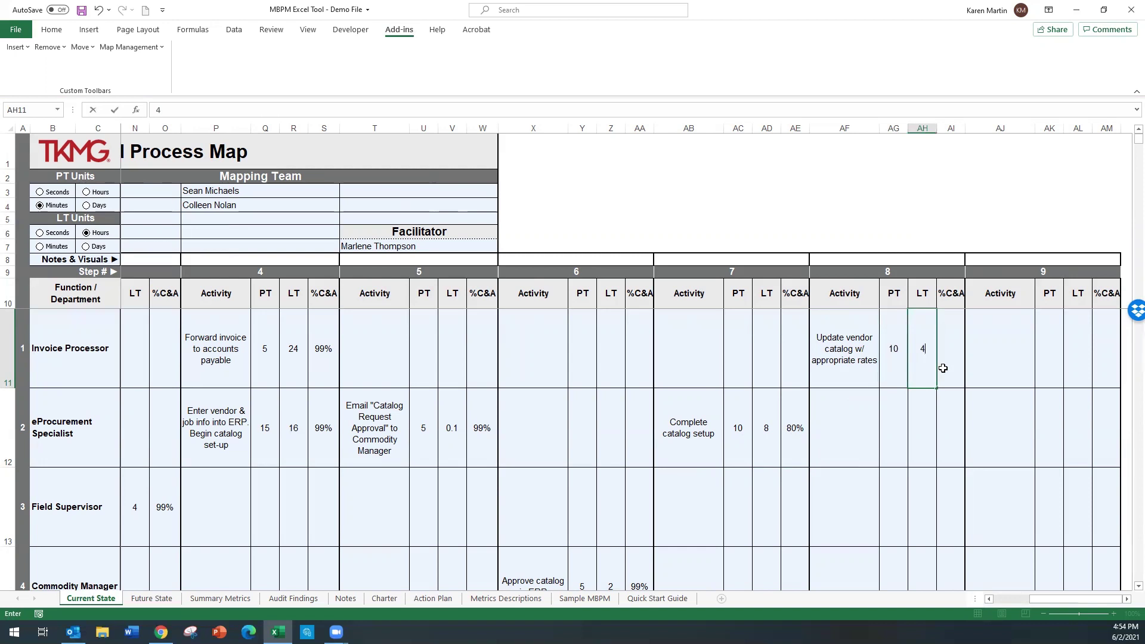
pyautogui.click(943, 367)
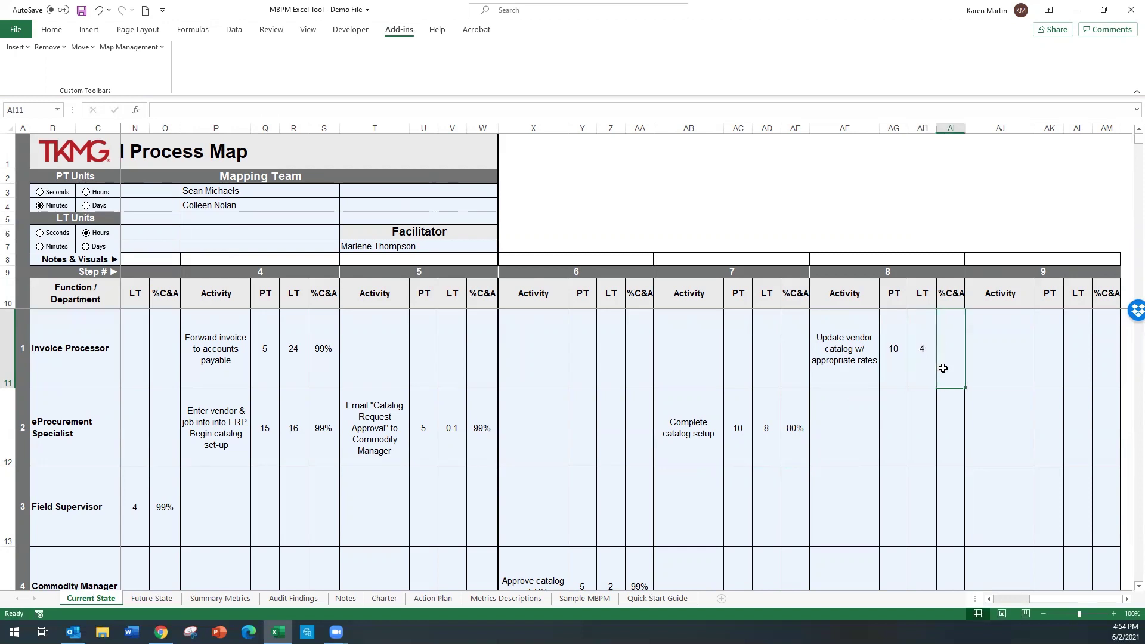
pyautogui.write('95')
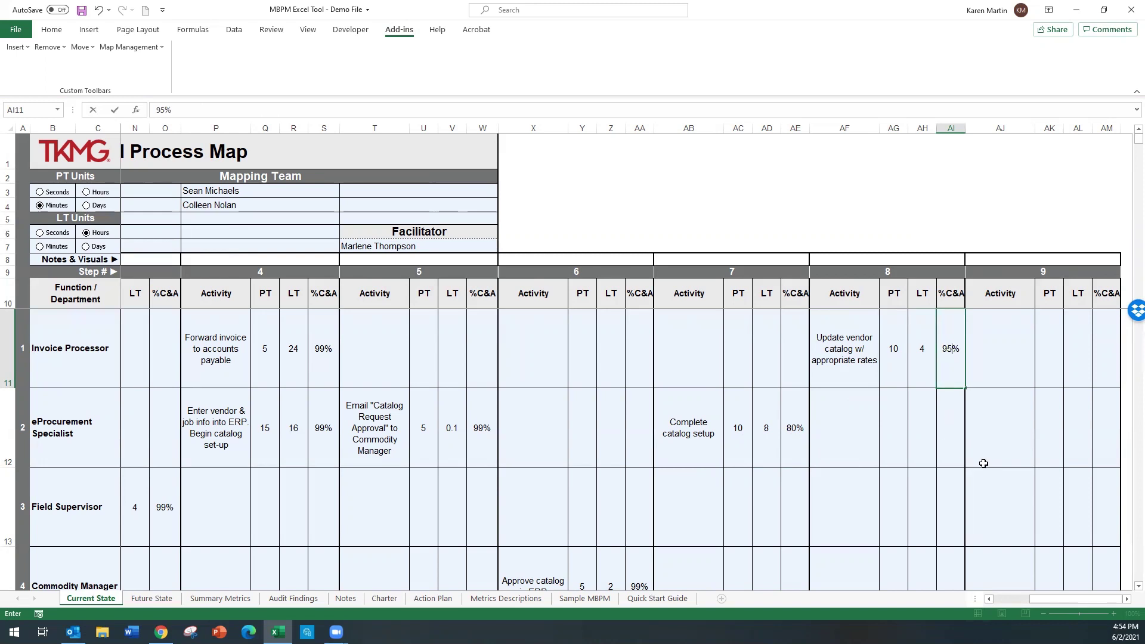
# - Fill step 9 with 'Enter invoice into ERP; process invoice', PT 10, LT 0.2, 99%
pyautogui.click(1001, 353)
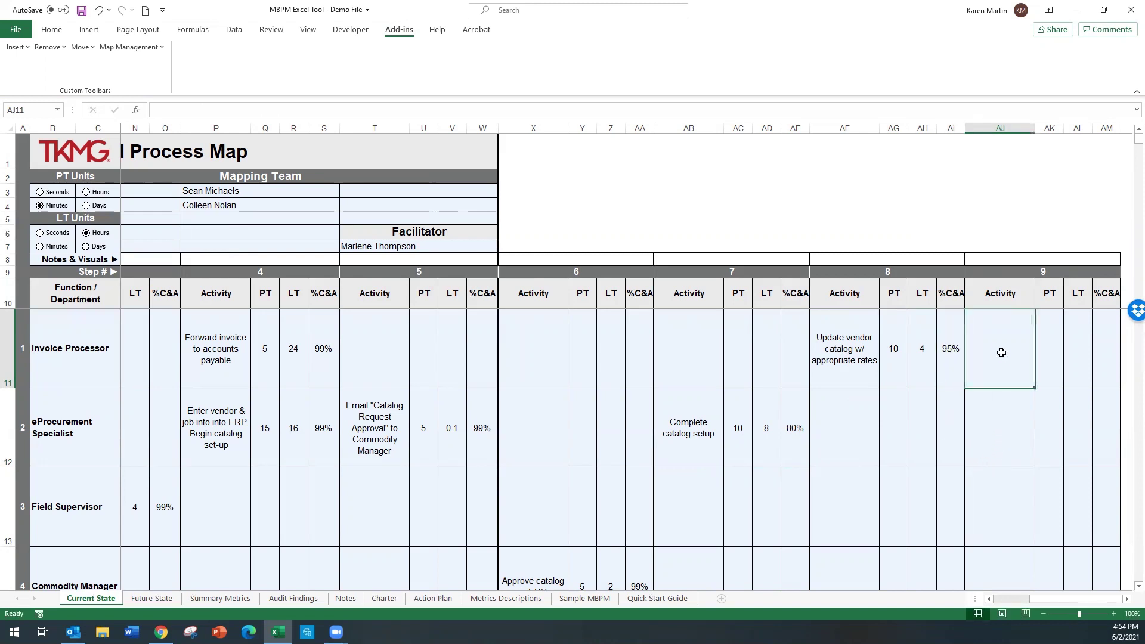
pyautogui.write('Enter in')
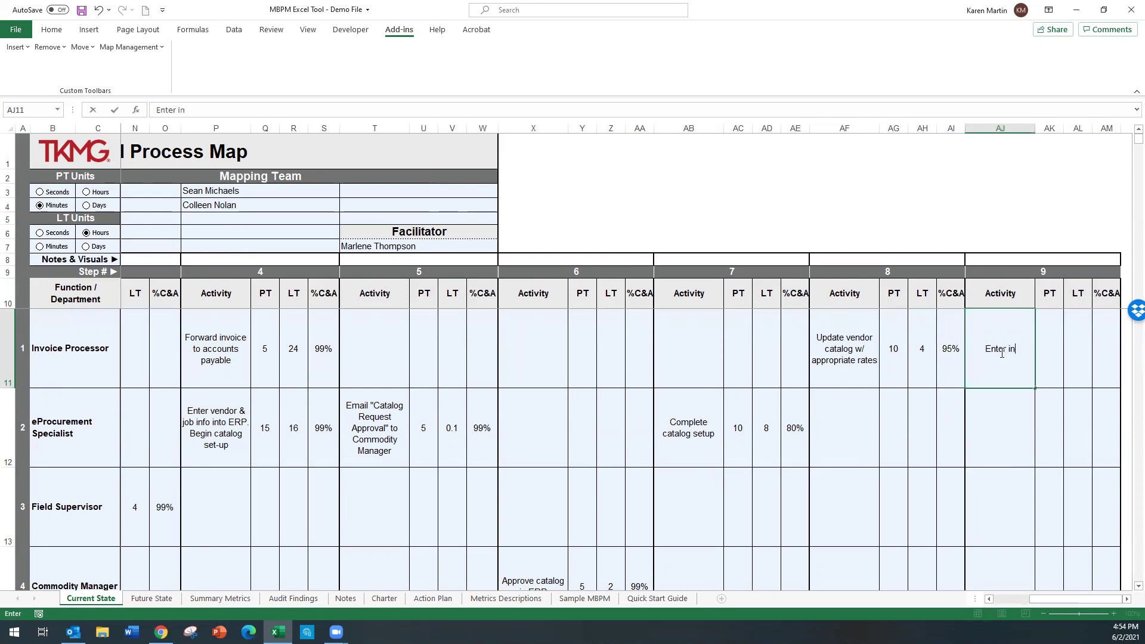
pyautogui.write('voice into ERP')
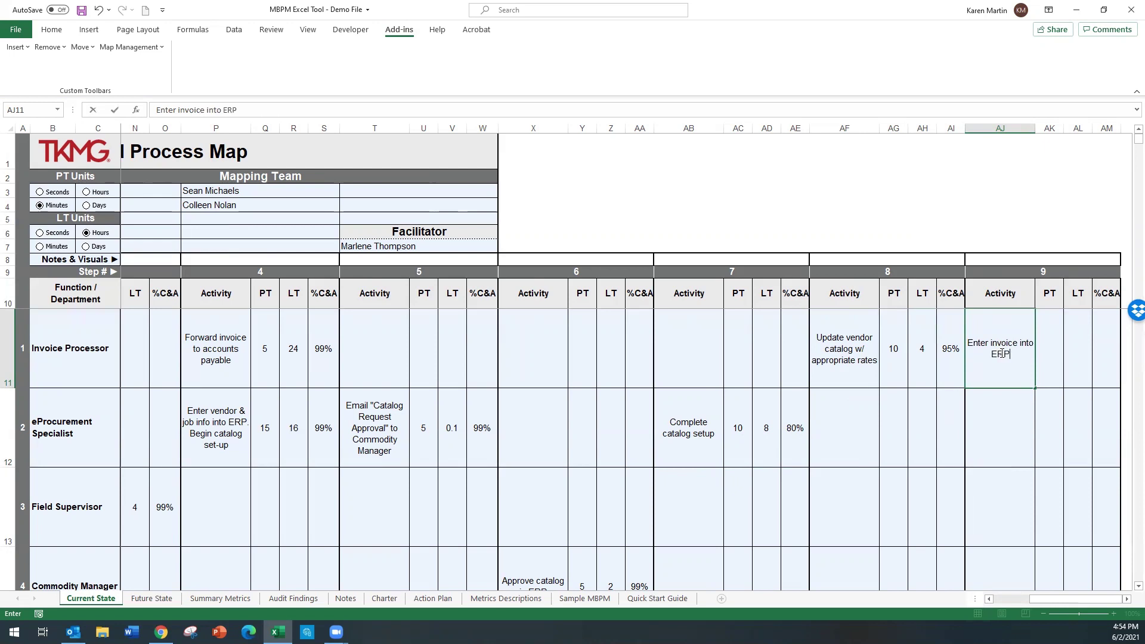
pyautogui.press('BackSpace')
pyautogui.press('BackSpace')
pyautogui.write('P; process invoice')
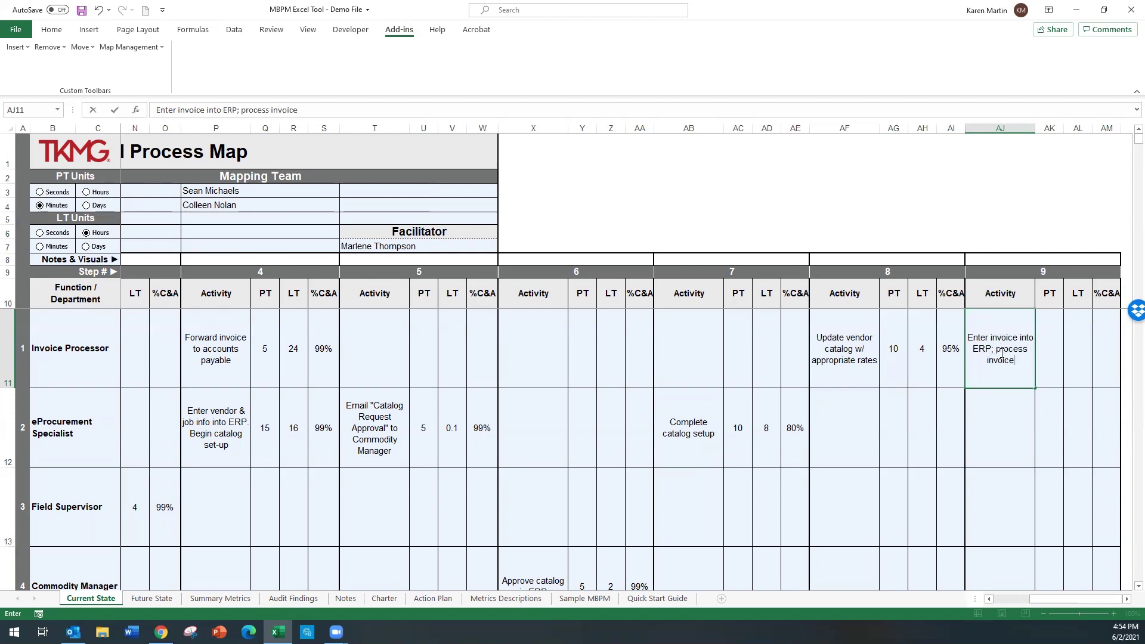
pyautogui.click(1054, 358)
pyautogui.write('10')
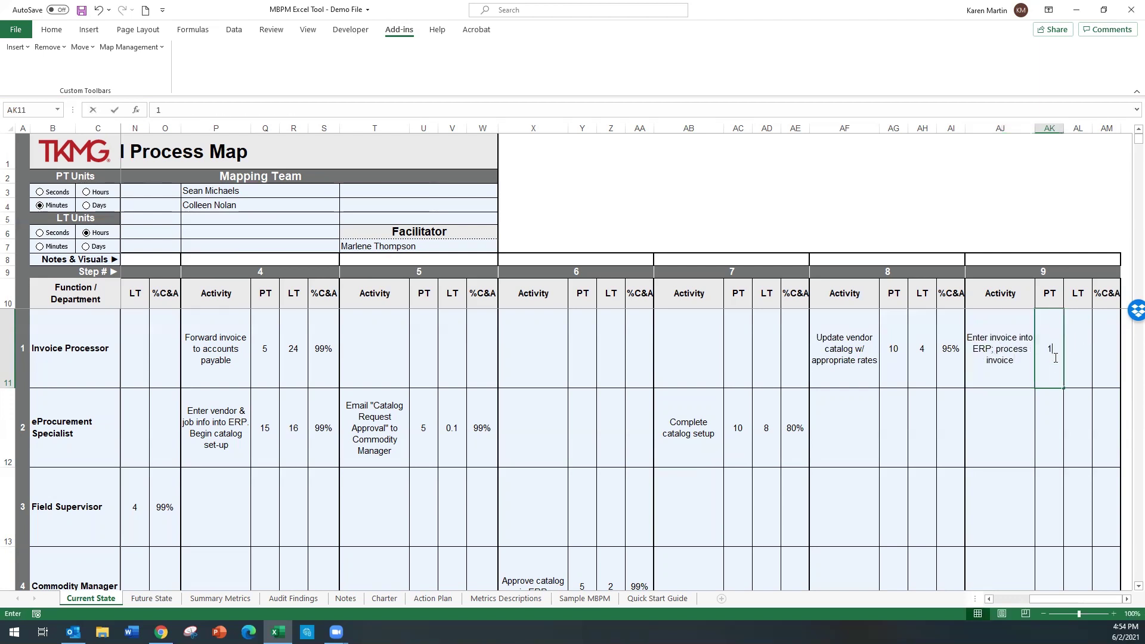
pyautogui.click(1077, 361)
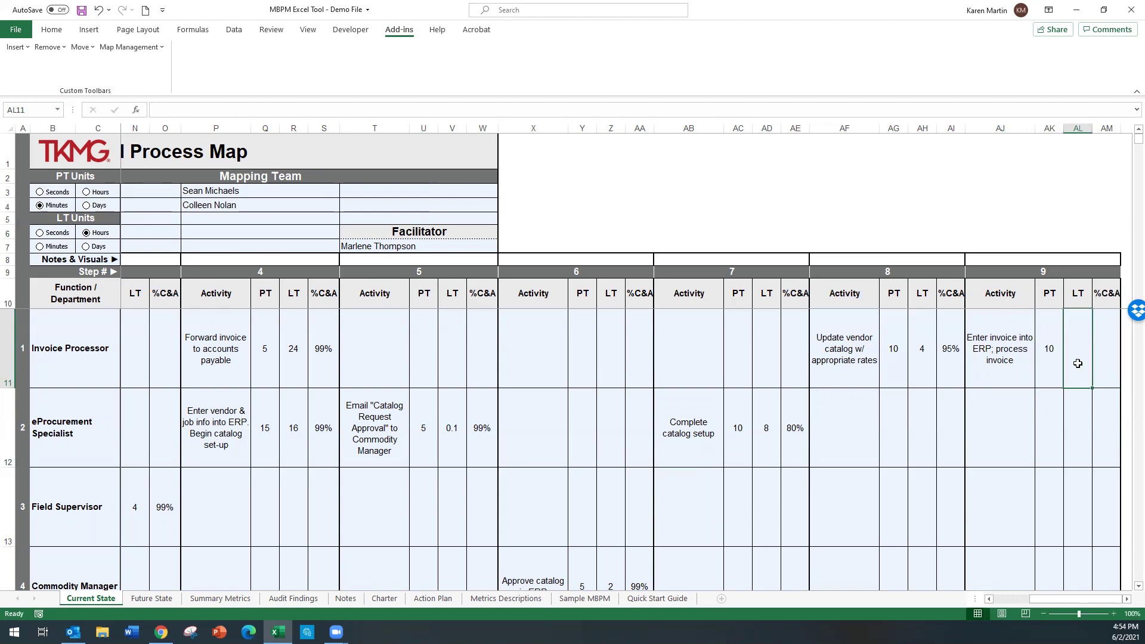
pyautogui.write('.2')
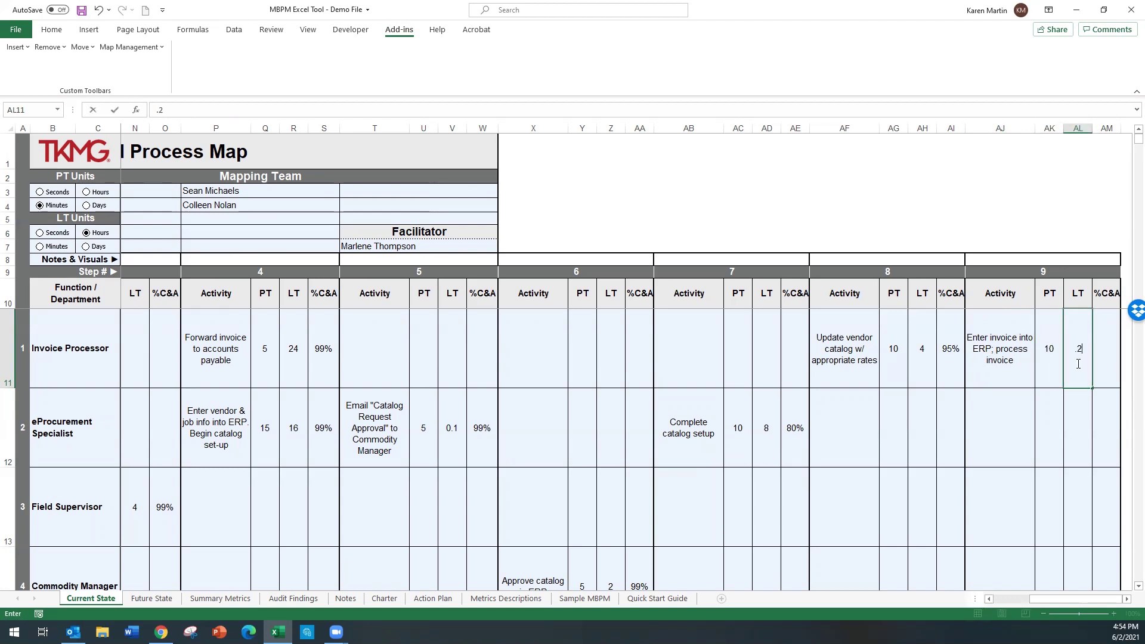
pyautogui.click(1109, 346)
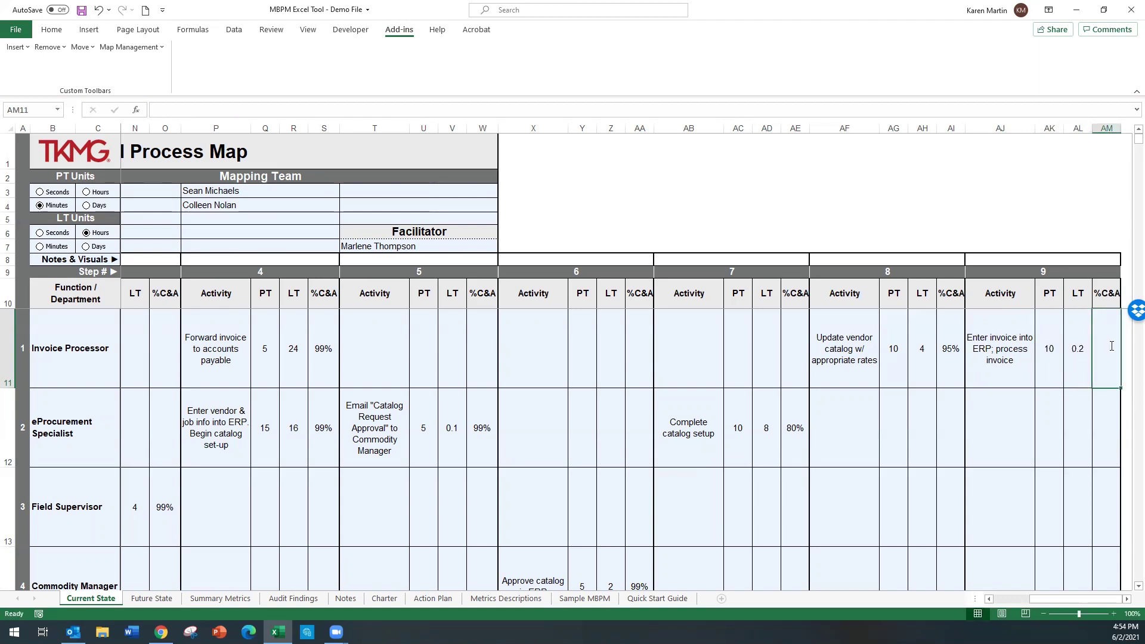
pyautogui.write('99')
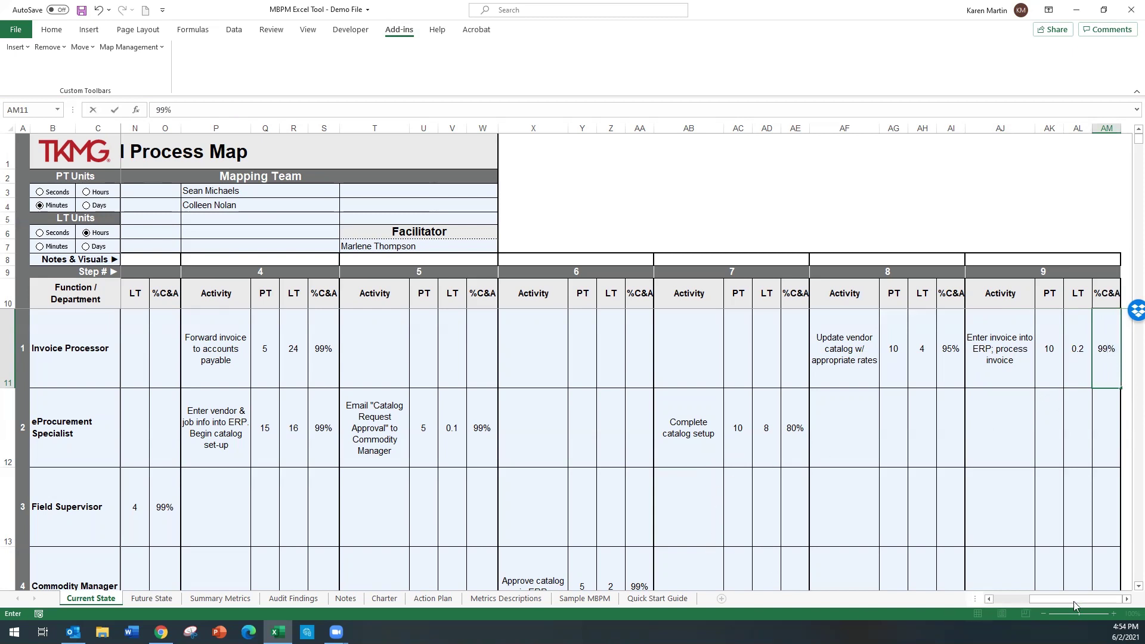
# - Commit step 9's 99% %C&A and bring up the Map Management commands
pyautogui.moveTo(1071, 600); pyautogui.dragTo(1032, 599)
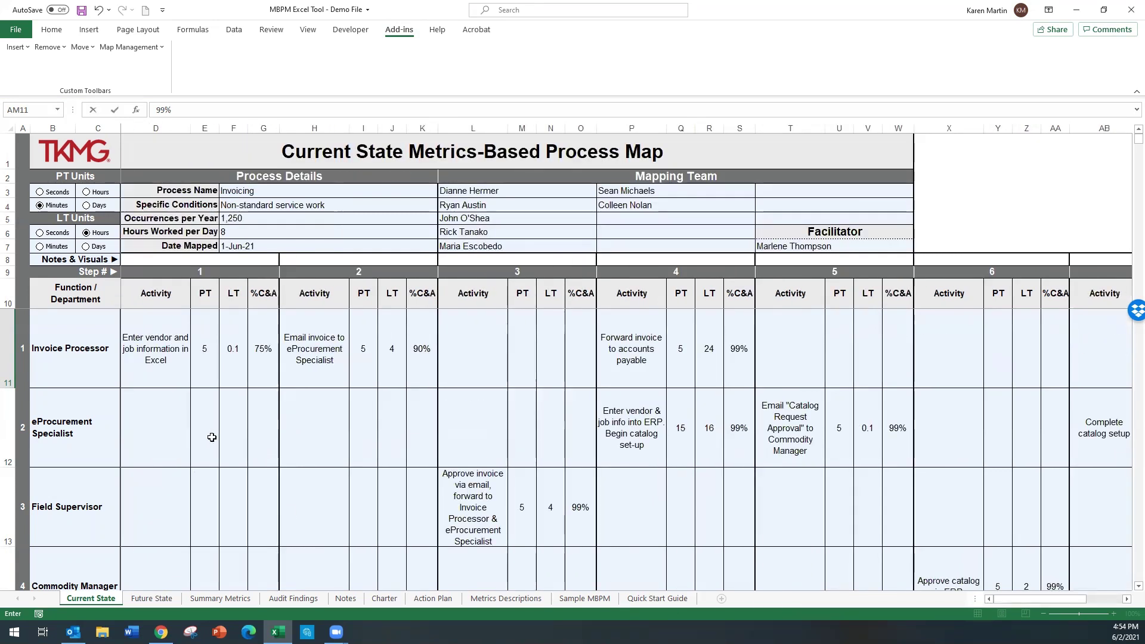
pyautogui.scroll(-3, 208, 441)
pyautogui.scroll(1, 208, 441)
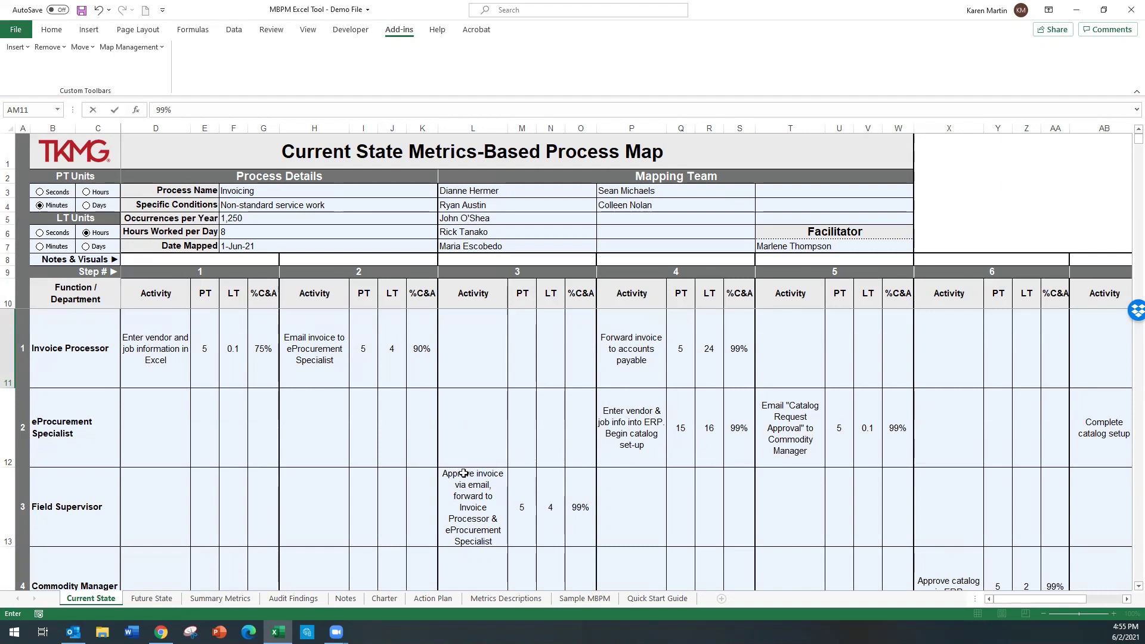
pyautogui.click(130, 47)
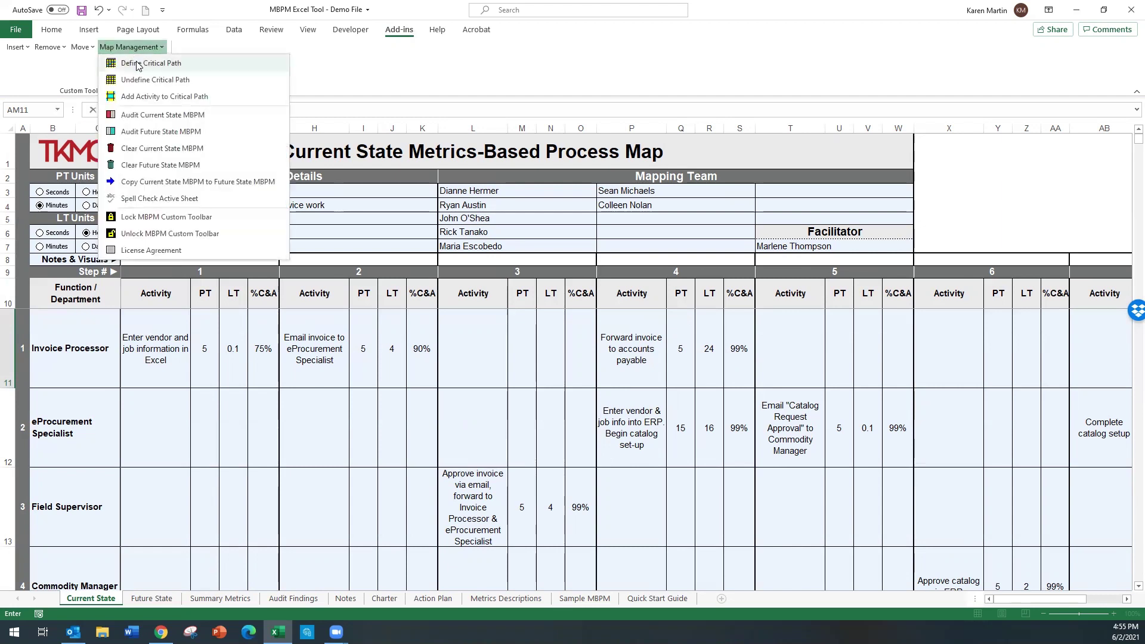
pyautogui.click(137, 65)
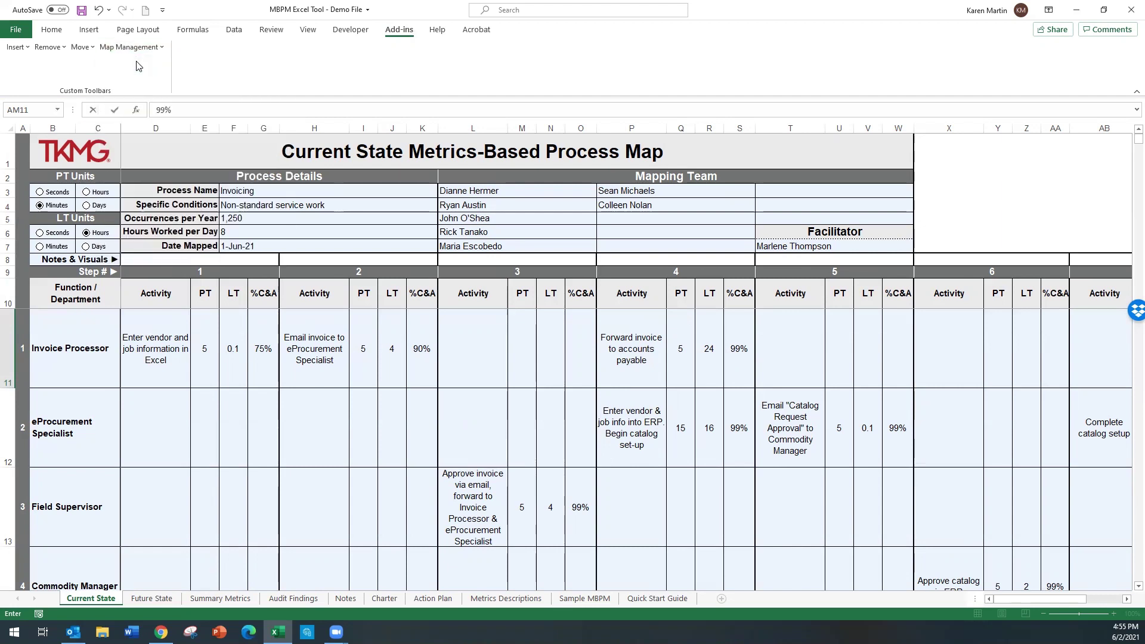
pyautogui.click(136, 48)
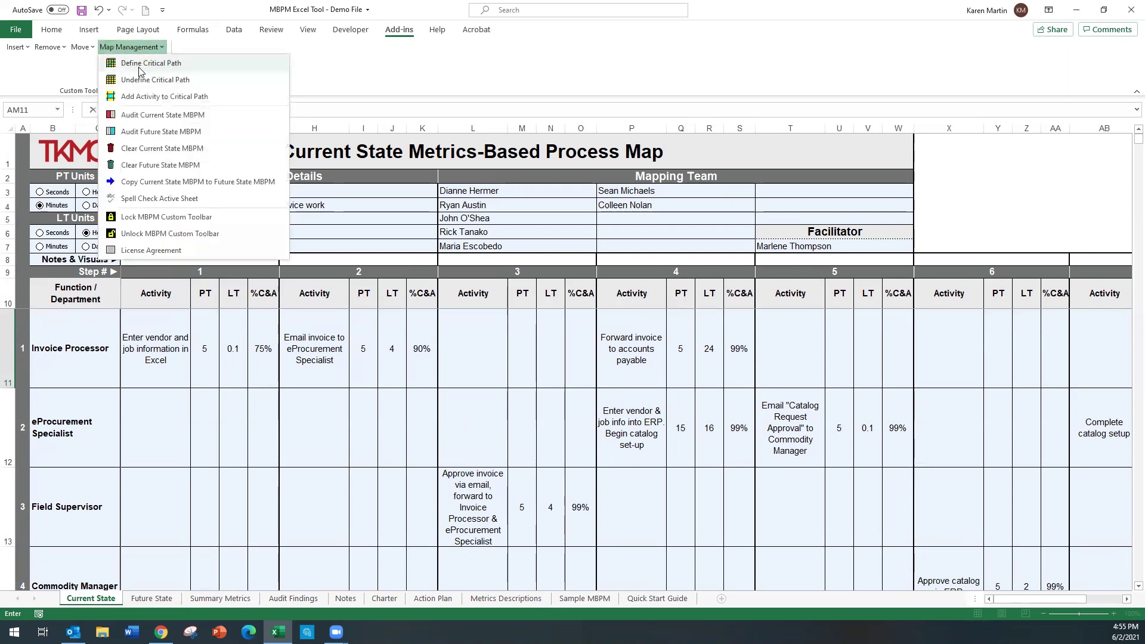
pyautogui.click(143, 65)
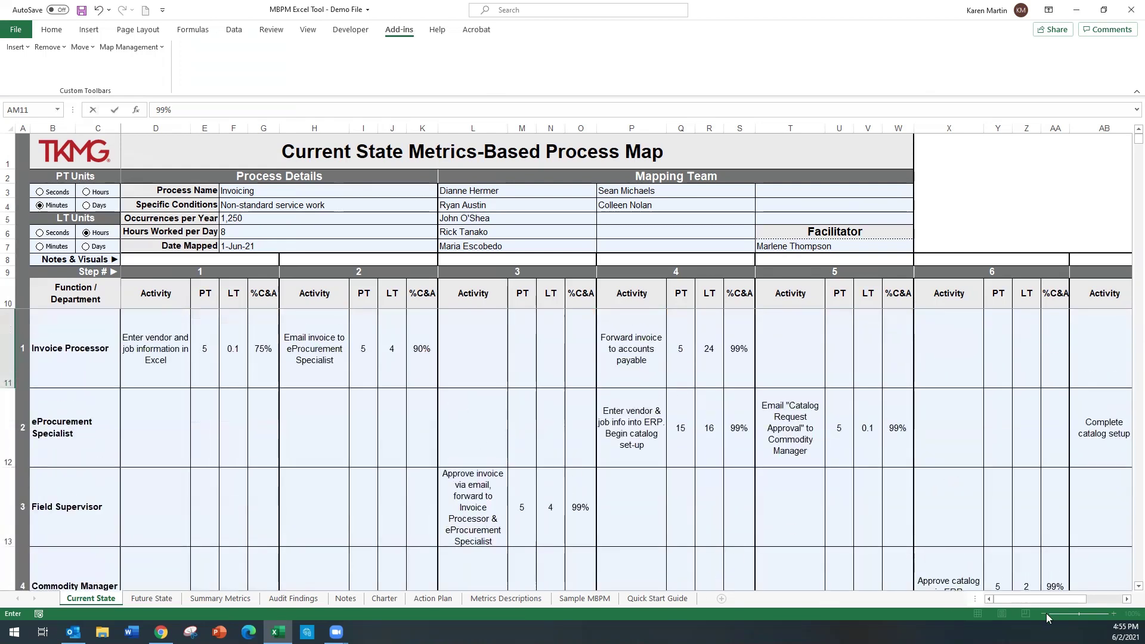
pyautogui.moveTo(1044, 599); pyautogui.dragTo(1127, 608)
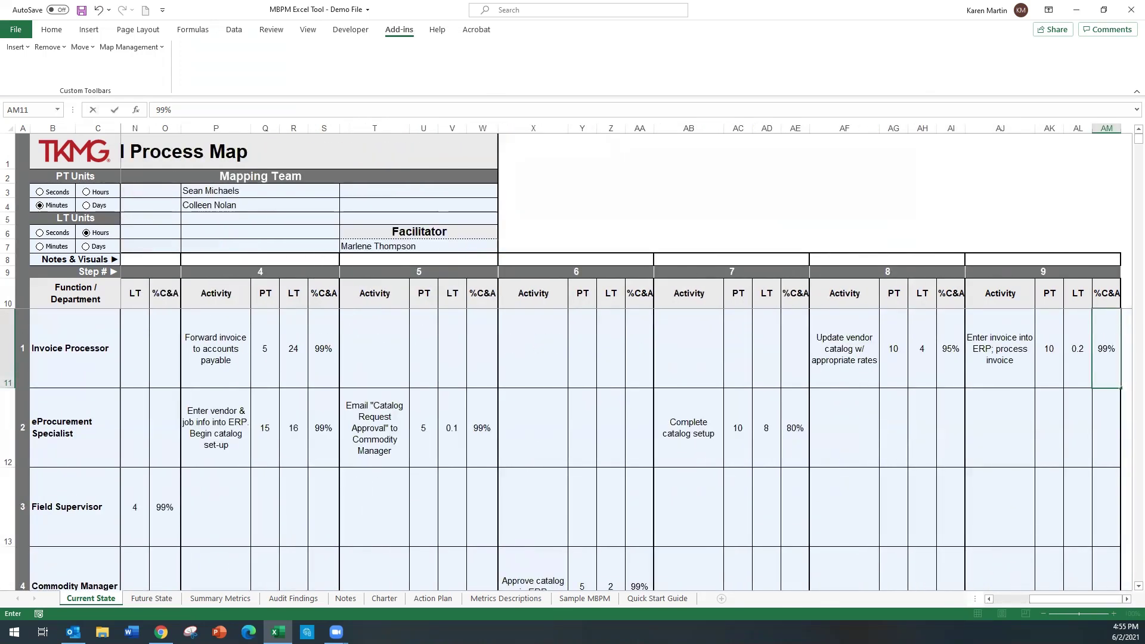
pyautogui.click(1002, 411)
pyautogui.moveTo(1048, 606); pyautogui.dragTo(1009, 603)
pyautogui.click(138, 48)
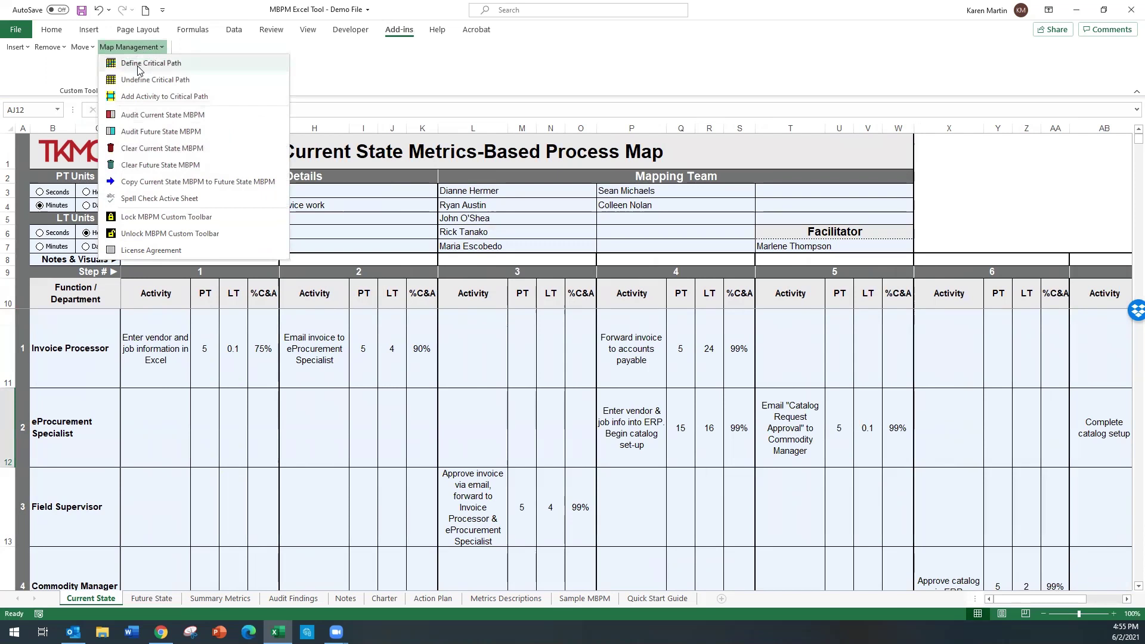
# - Define the critical path, setting step 4 to the Invoice Processor's Forward invoice to accounts payable activity
pyautogui.click(139, 63)
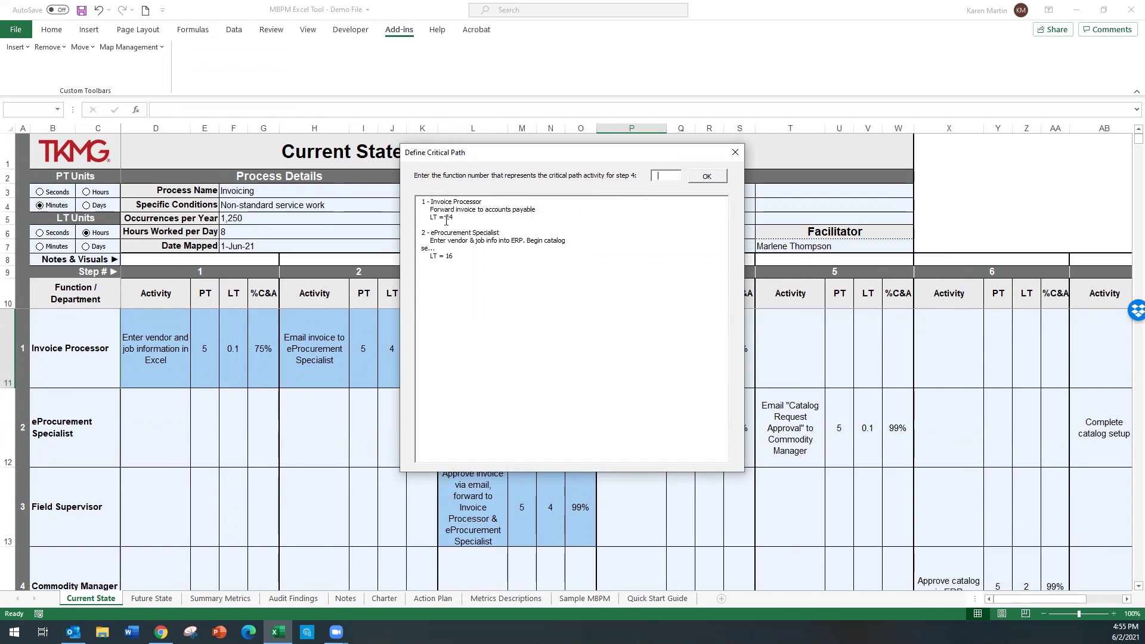
pyautogui.write('3')
pyautogui.click(704, 177)
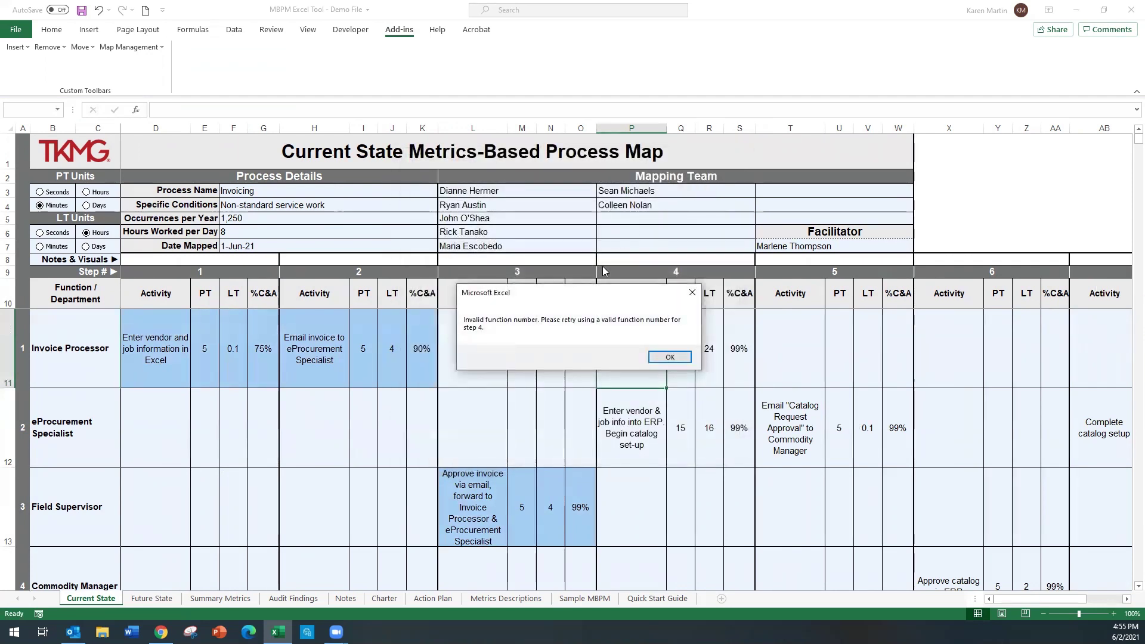
pyautogui.click(670, 357)
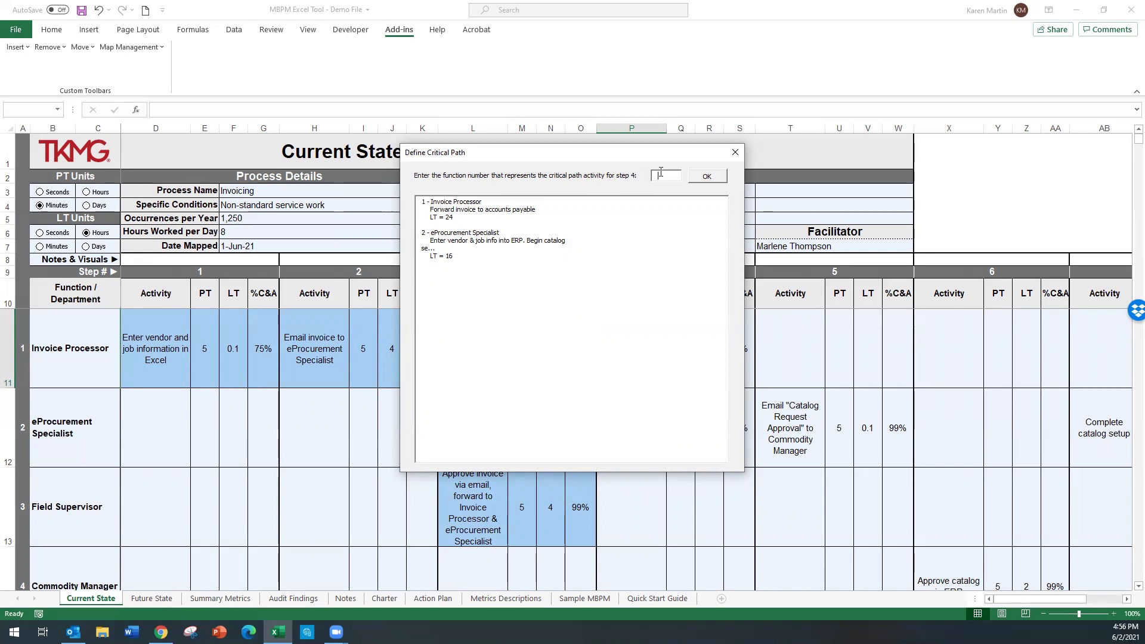
pyautogui.click(707, 176)
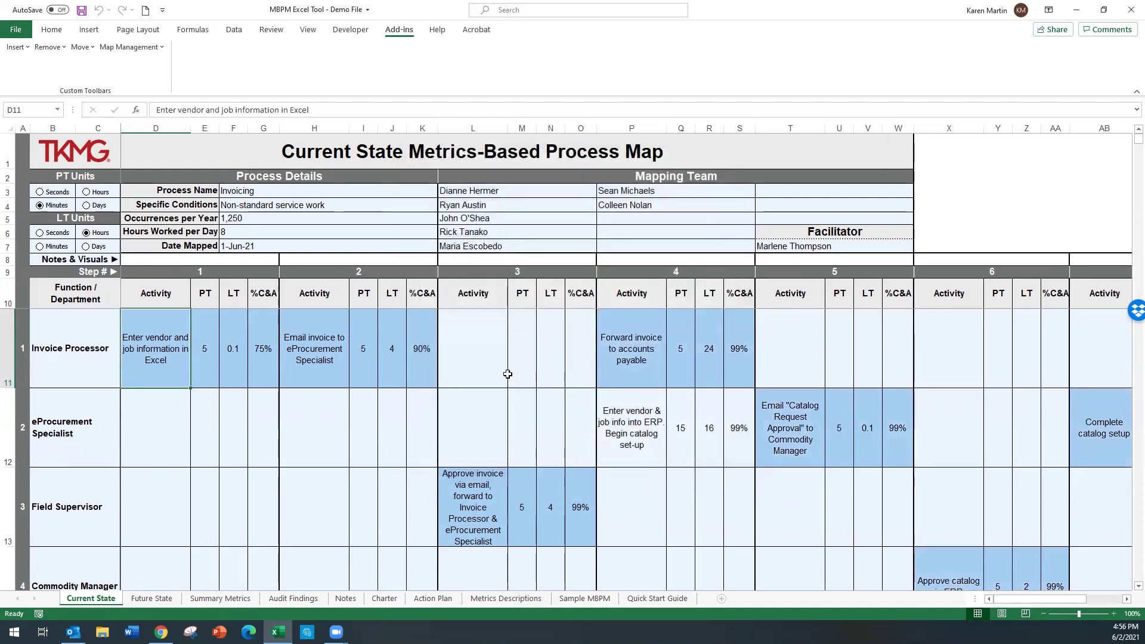
pyautogui.moveTo(1013, 599); pyautogui.dragTo(705, 388)
pyautogui.scroll(-1, 662, 450)
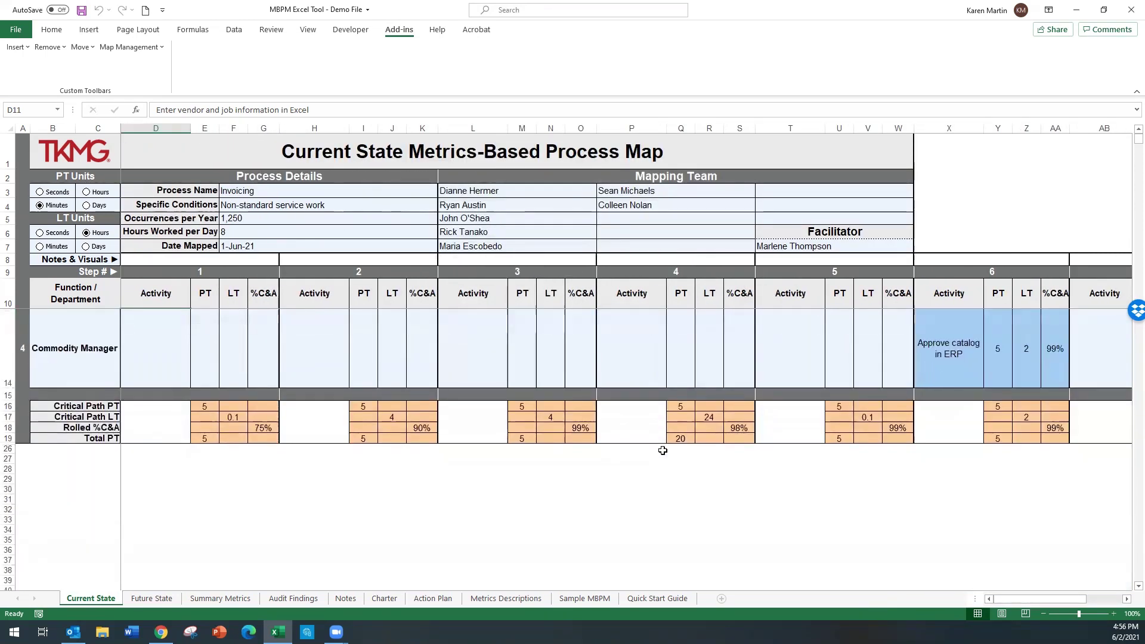
pyautogui.scroll(1, 662, 450)
pyautogui.scroll(1, 662, 450)
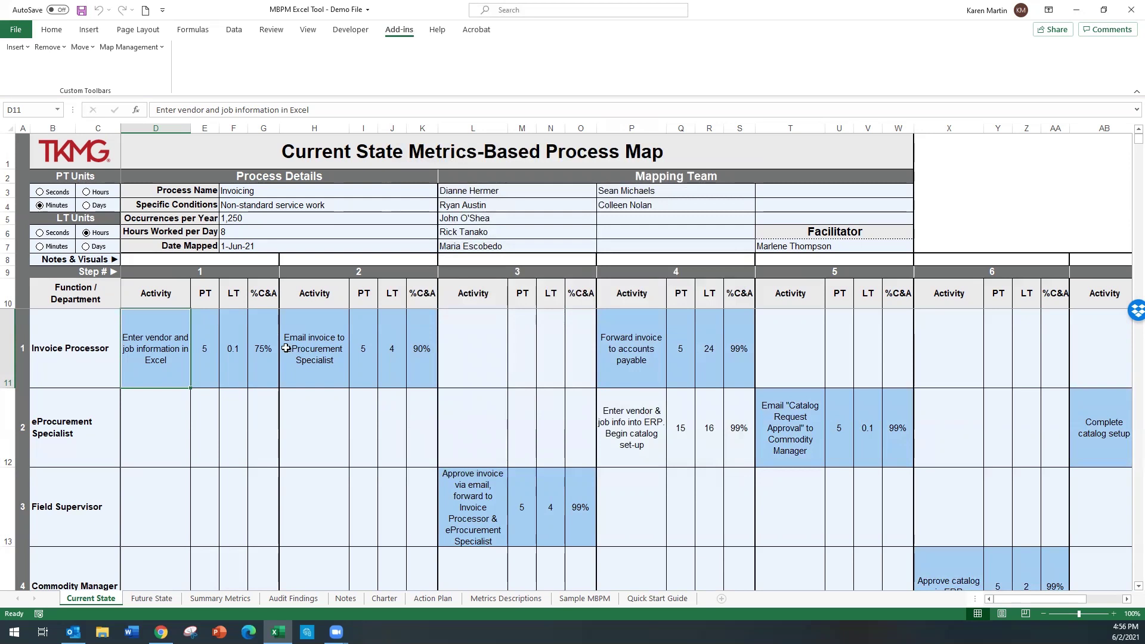
# - Audit the Current State map, giving Critical Path PT Sum 60.0 minutes and Rolled %C&A 48.3%
pyautogui.click(122, 48)
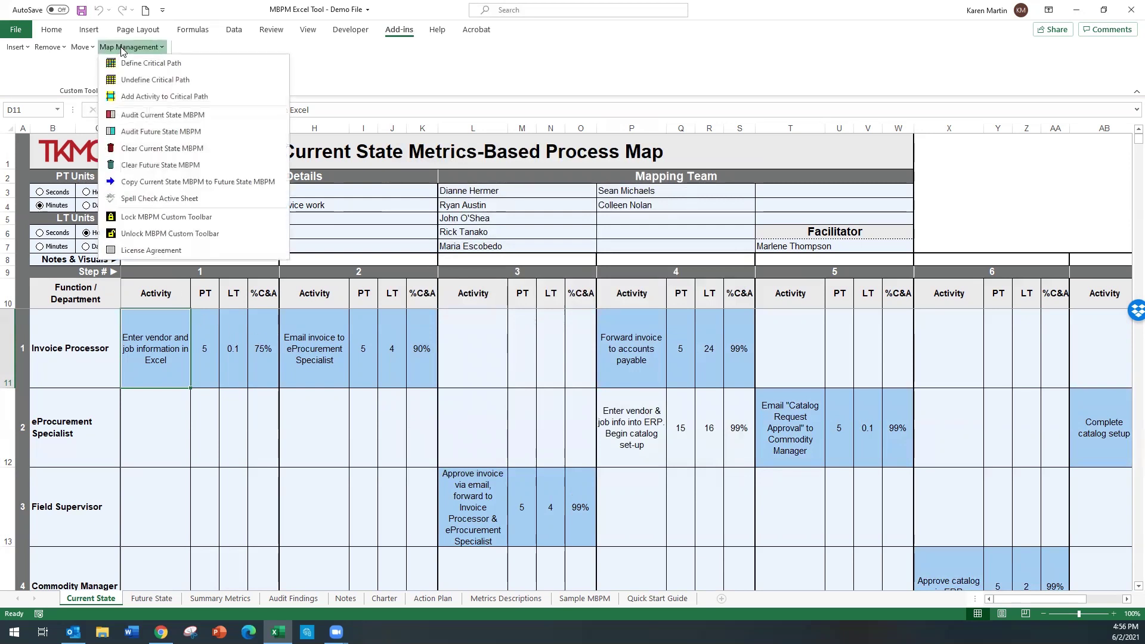
pyautogui.click(150, 115)
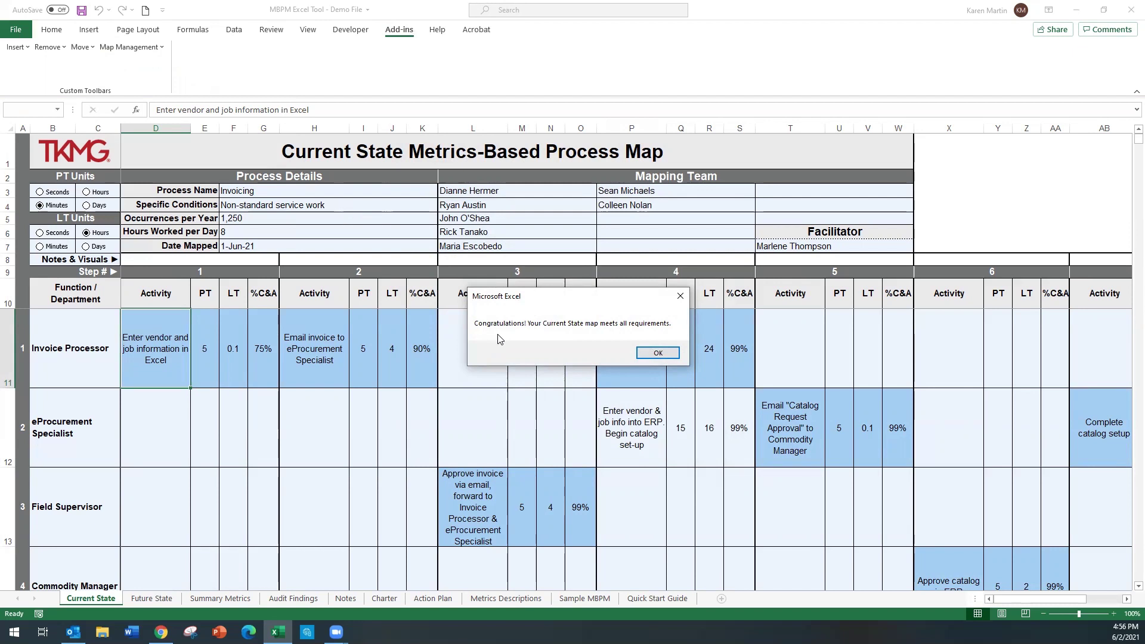
pyautogui.click(658, 354)
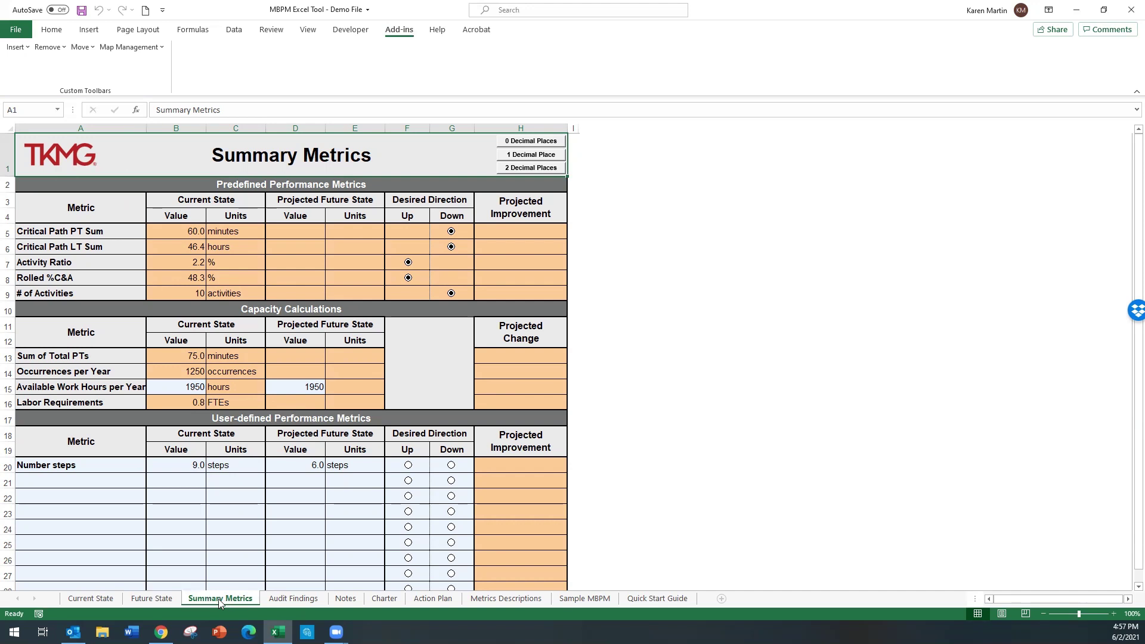
# - Switch to the Future State Metrics-Based Process Map sheet
pyautogui.click(161, 600)
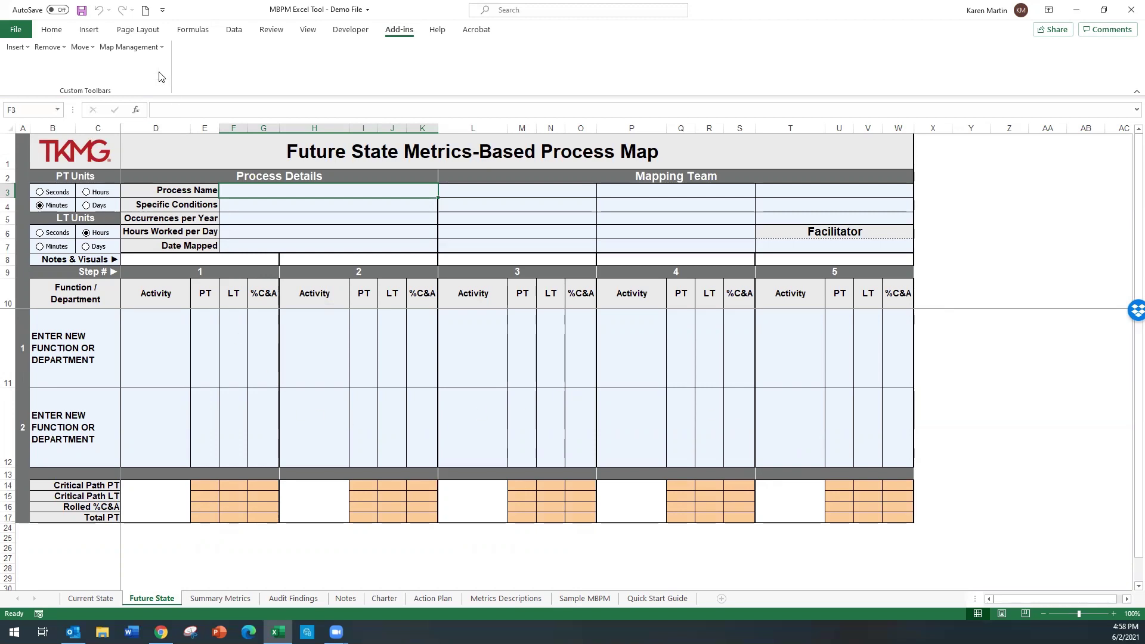
# - Copy the Current State map into the Future State map, confirming the overwrite with YES
pyautogui.click(138, 48)
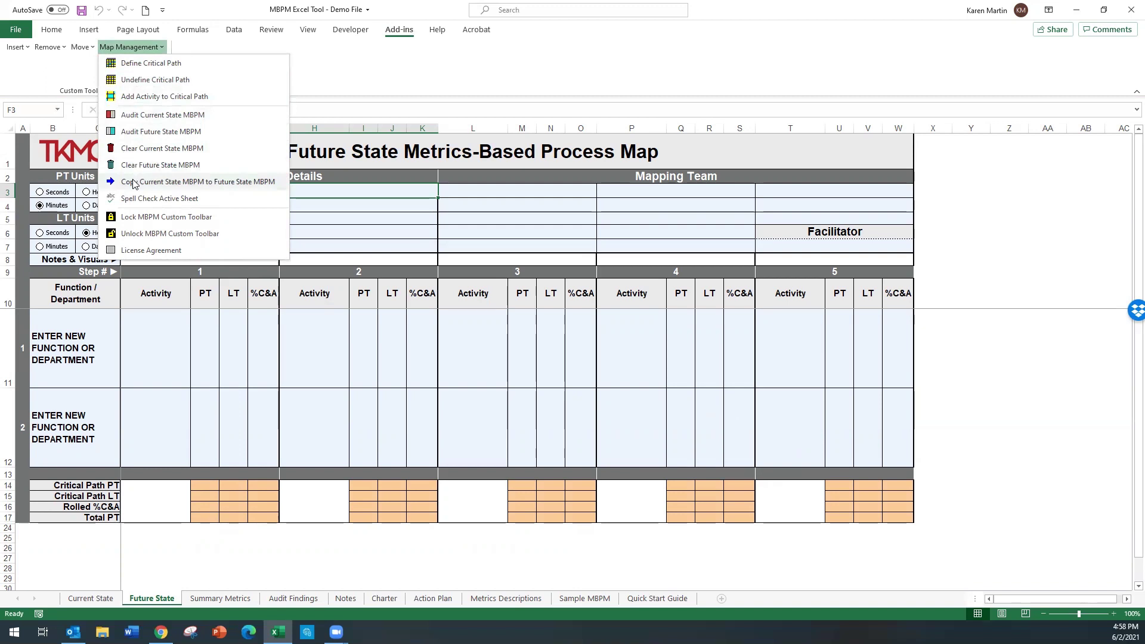
pyautogui.click(215, 182)
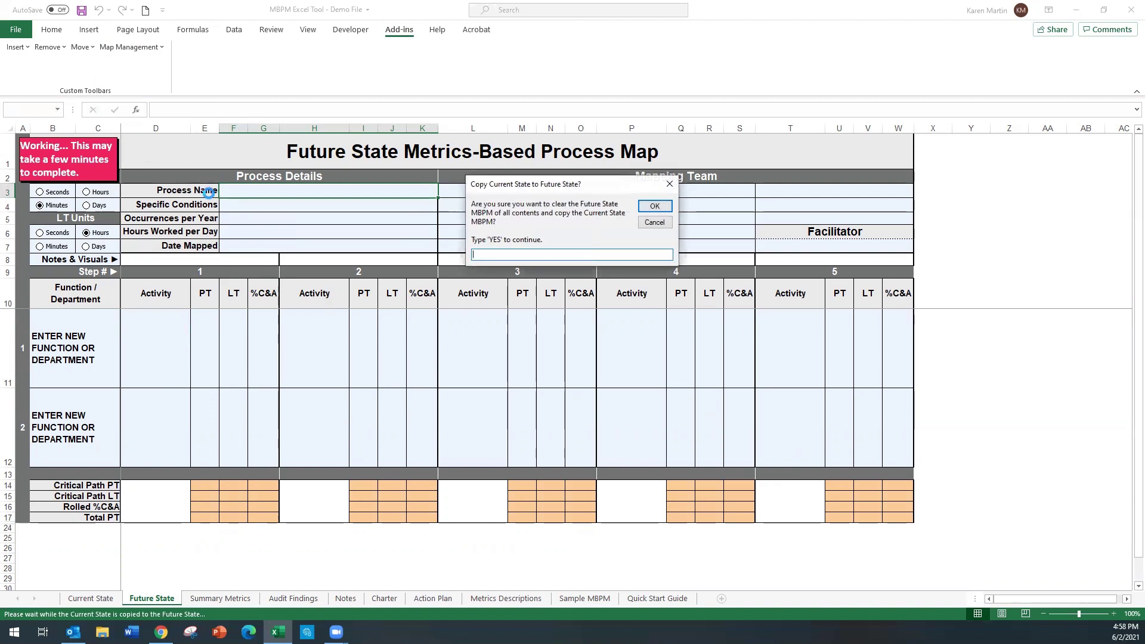
pyautogui.write('YES')
pyautogui.click(654, 206)
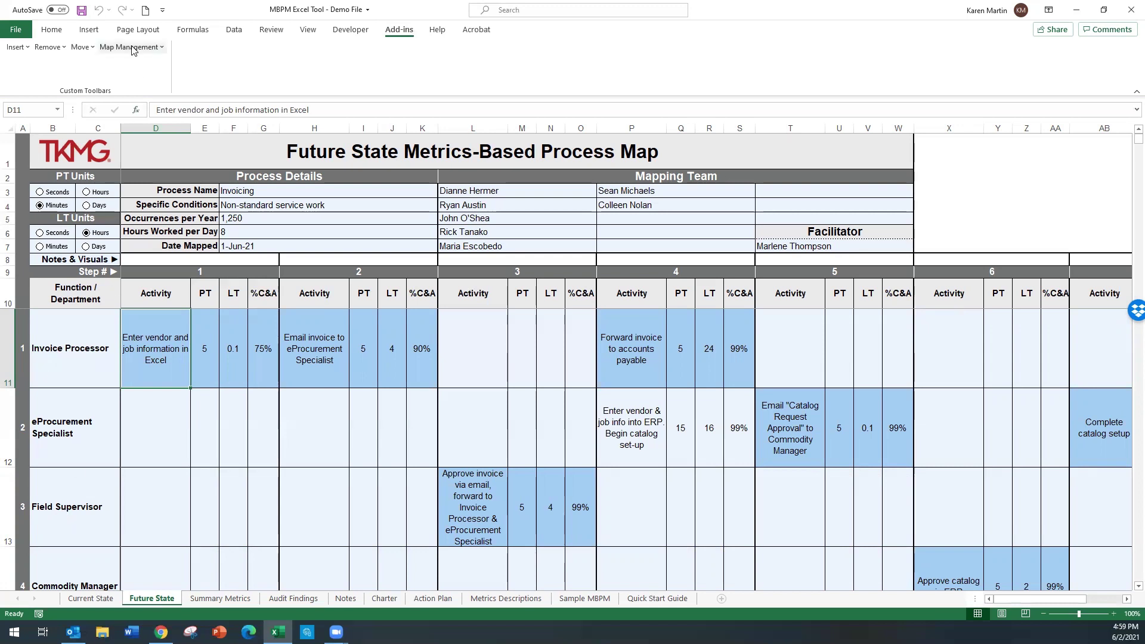
# - Remove function 3 (Field Supervisor) from the map, then clear step 4's Invoice Processor activity in P11
pyautogui.click(48, 47)
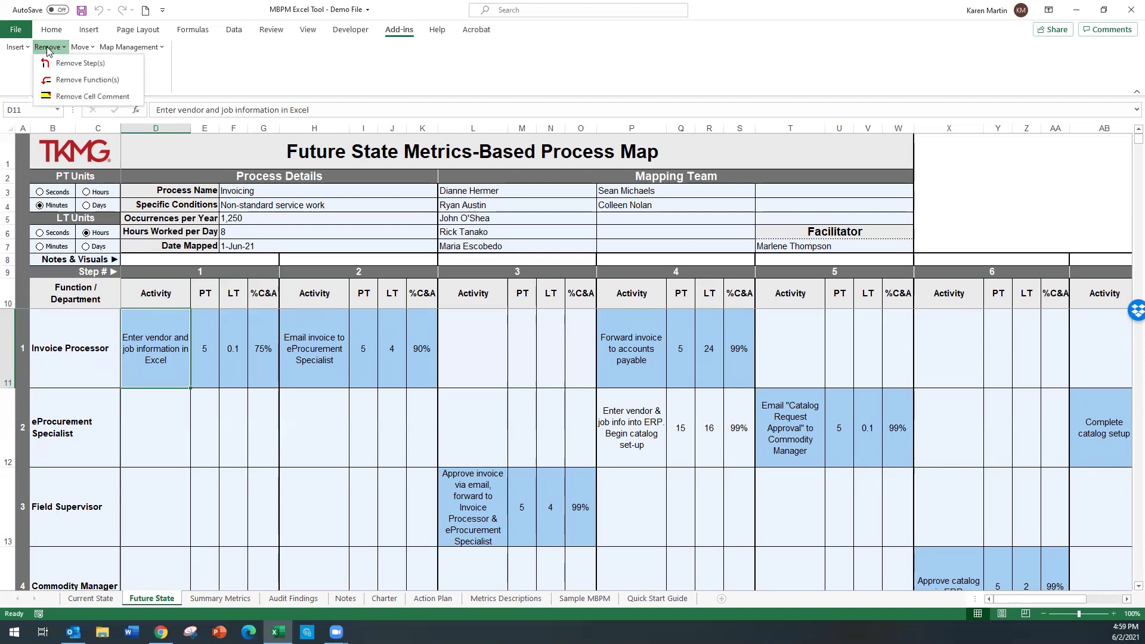
pyautogui.click(62, 80)
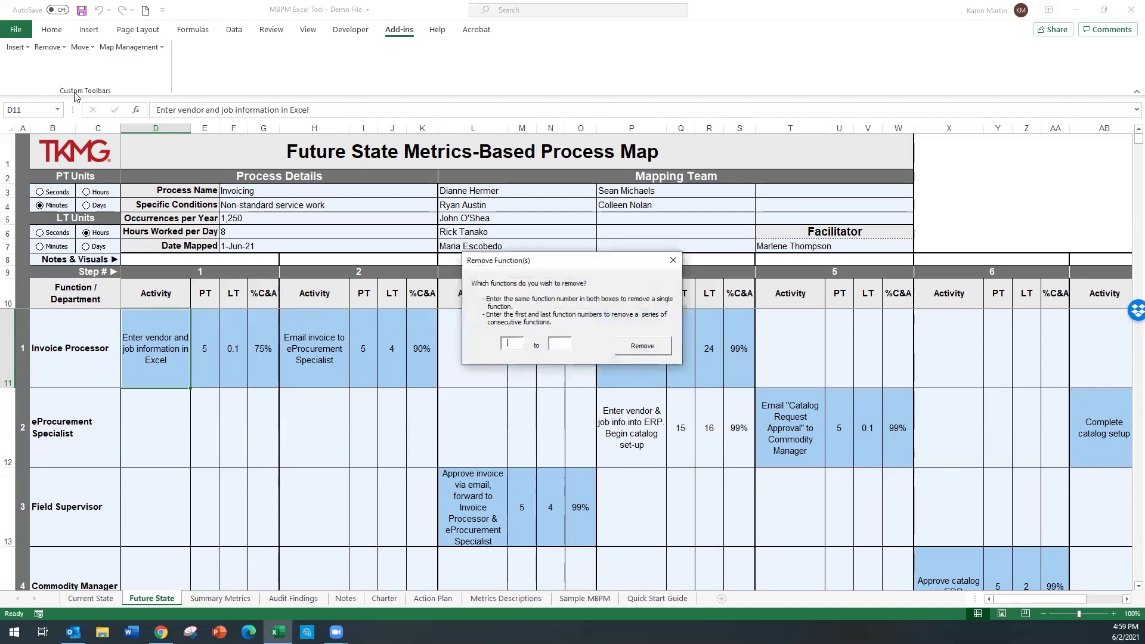
pyautogui.write('3')
pyautogui.click(552, 343)
pyautogui.write('3')
pyautogui.click(643, 347)
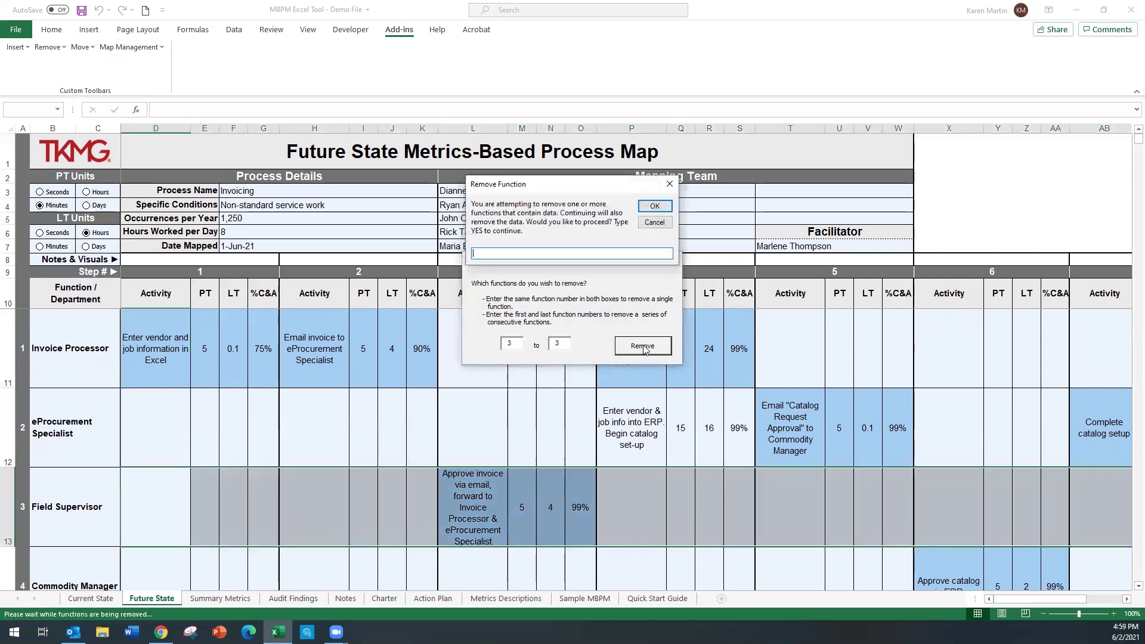
pyautogui.write('YES')
pyautogui.click(656, 207)
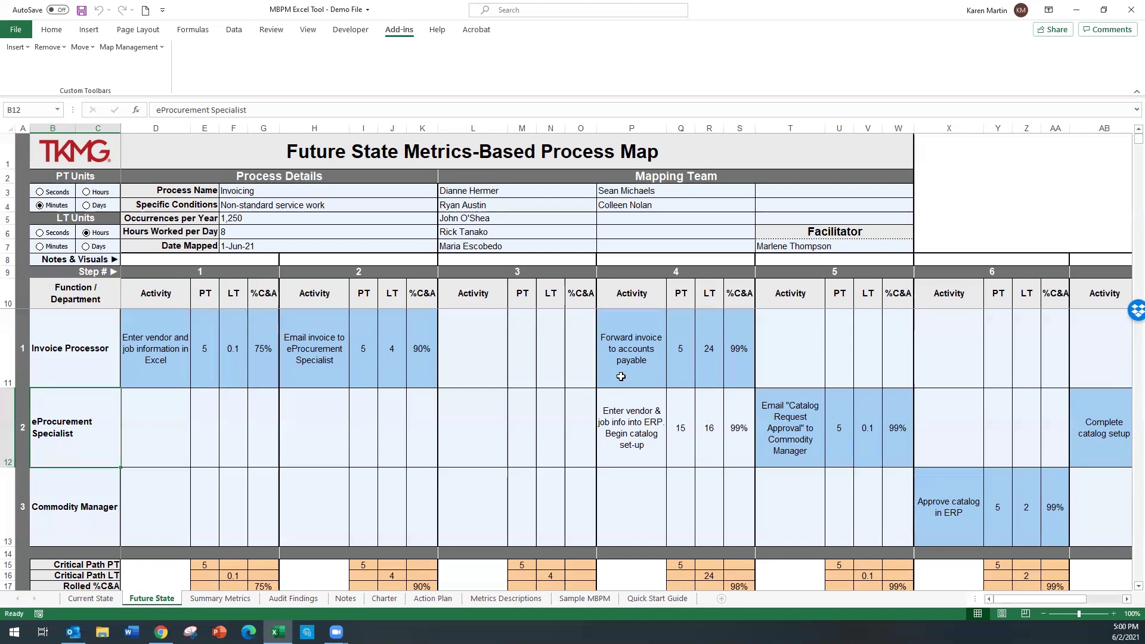
pyautogui.click(621, 376)
pyautogui.press('Delete')
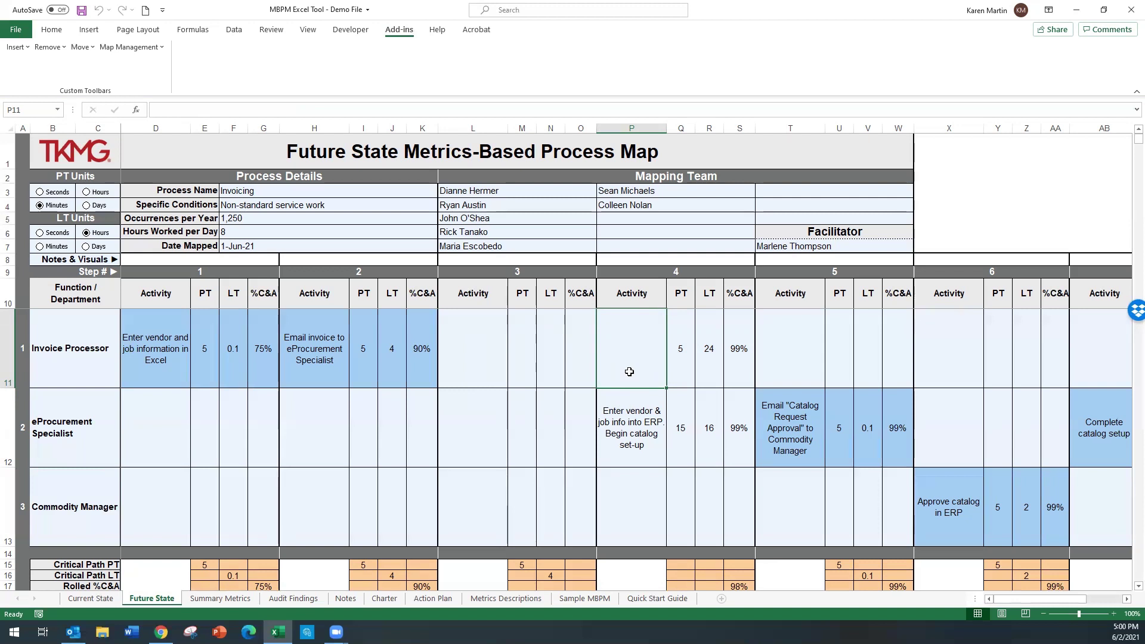
# - Type 'Approve invoice' as step 4's Invoice Processor activity in P11
pyautogui.write('Appr')
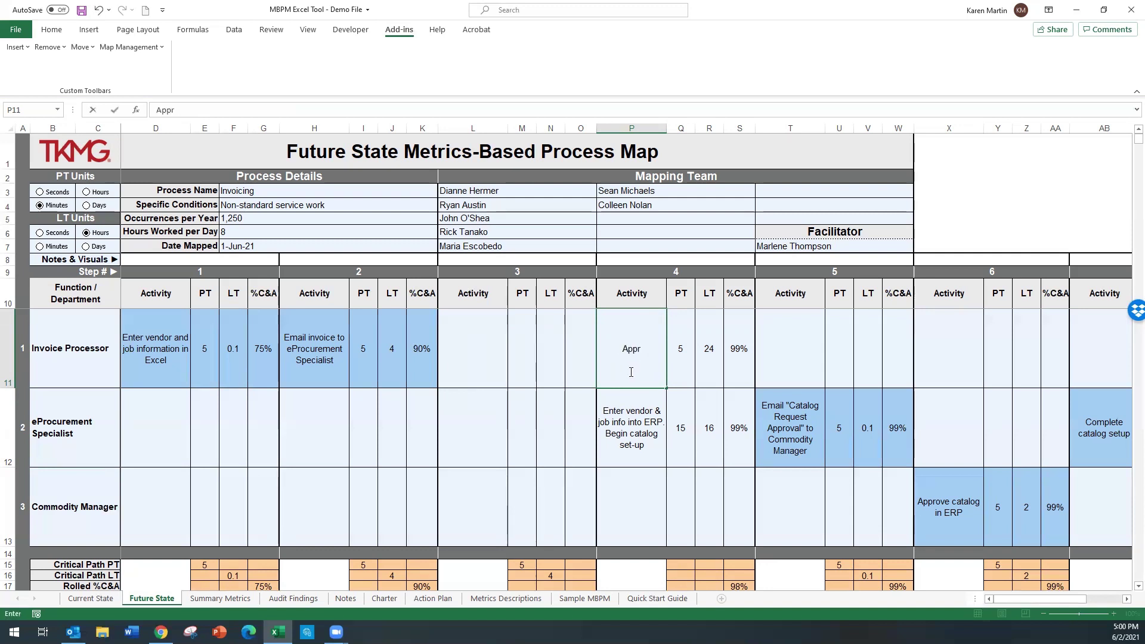
pyautogui.write('ove invoice')
# - Commit 'Approve invoice' and define function 1 as step 4's critical path
pyautogui.click(629, 412)
pyautogui.click(122, 49)
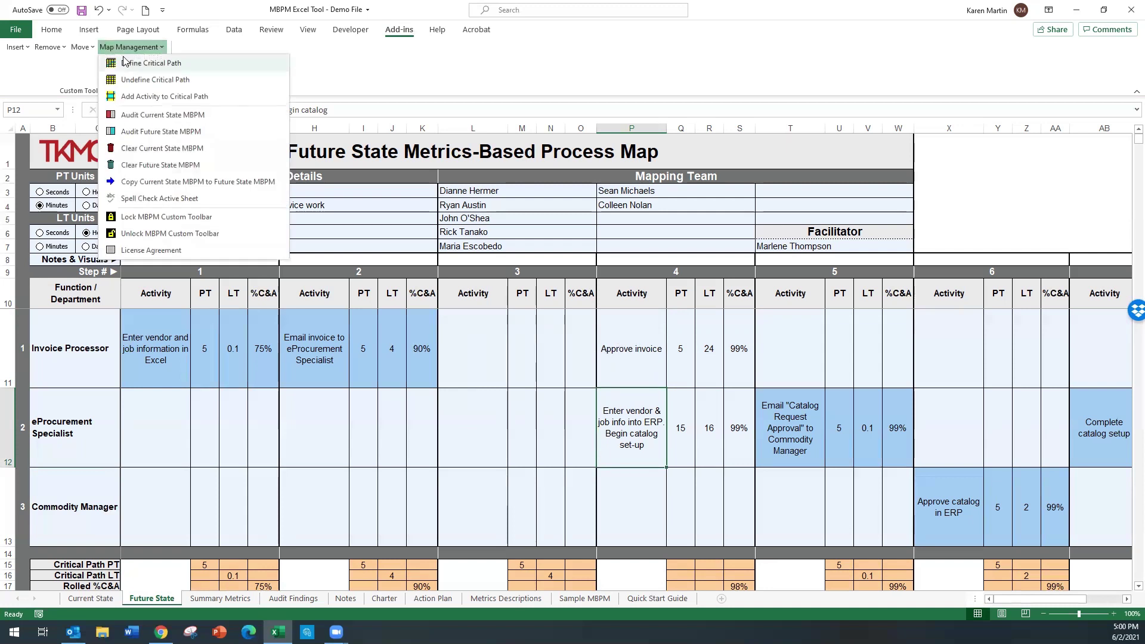
pyautogui.click(143, 63)
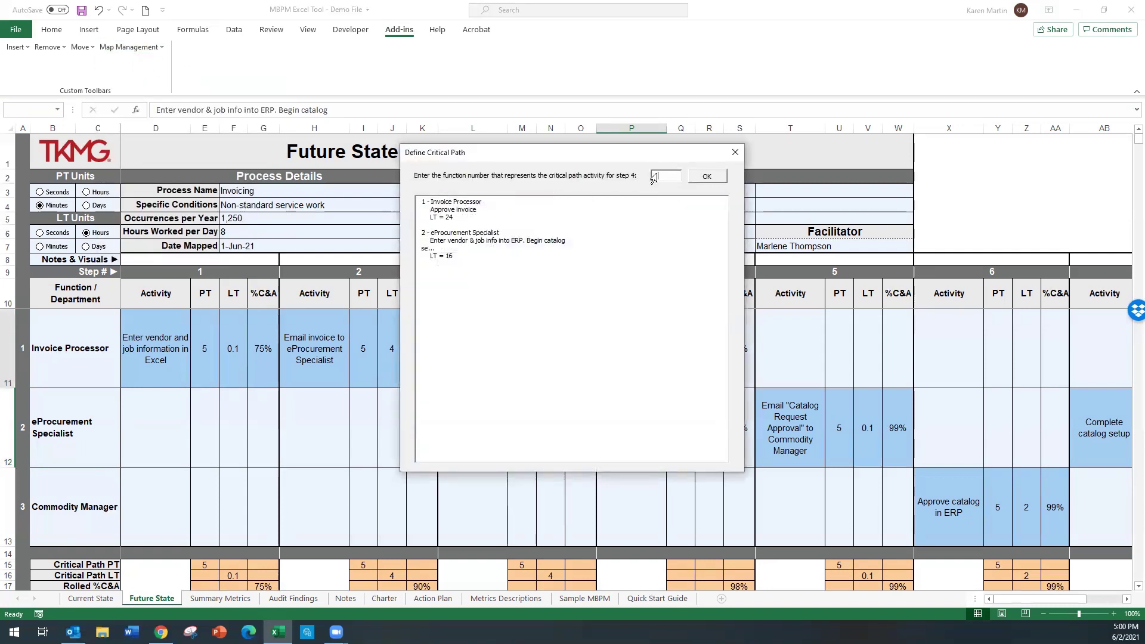
pyautogui.write('1')
pyautogui.click(722, 174)
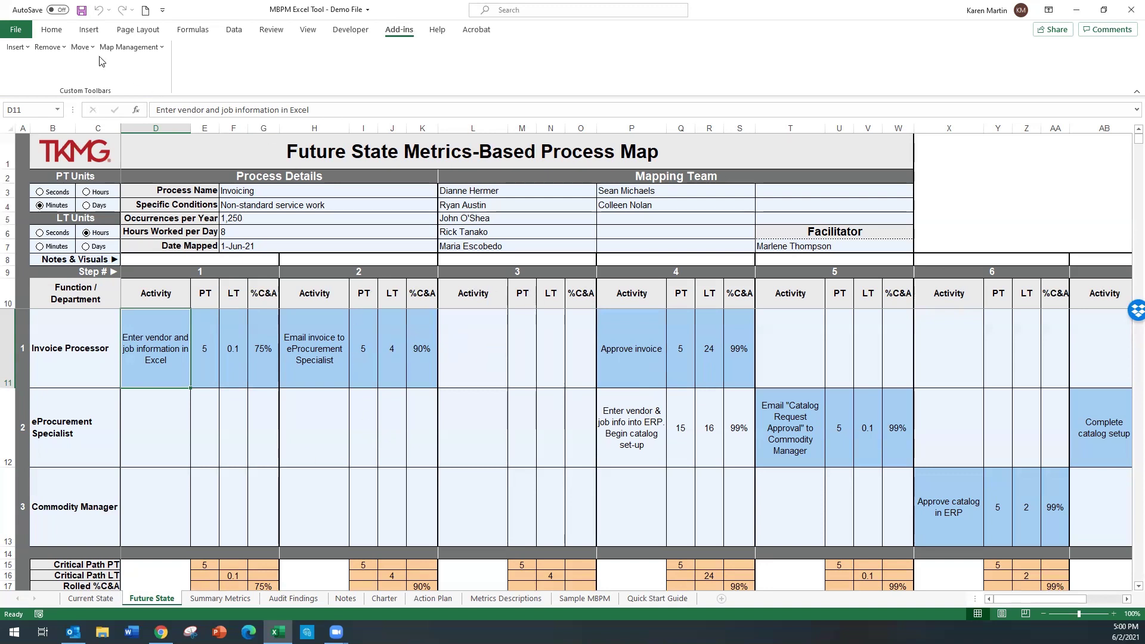
# - Delete steps 2 through 3 from the Future State map, confirming with YES
pyautogui.click(51, 50)
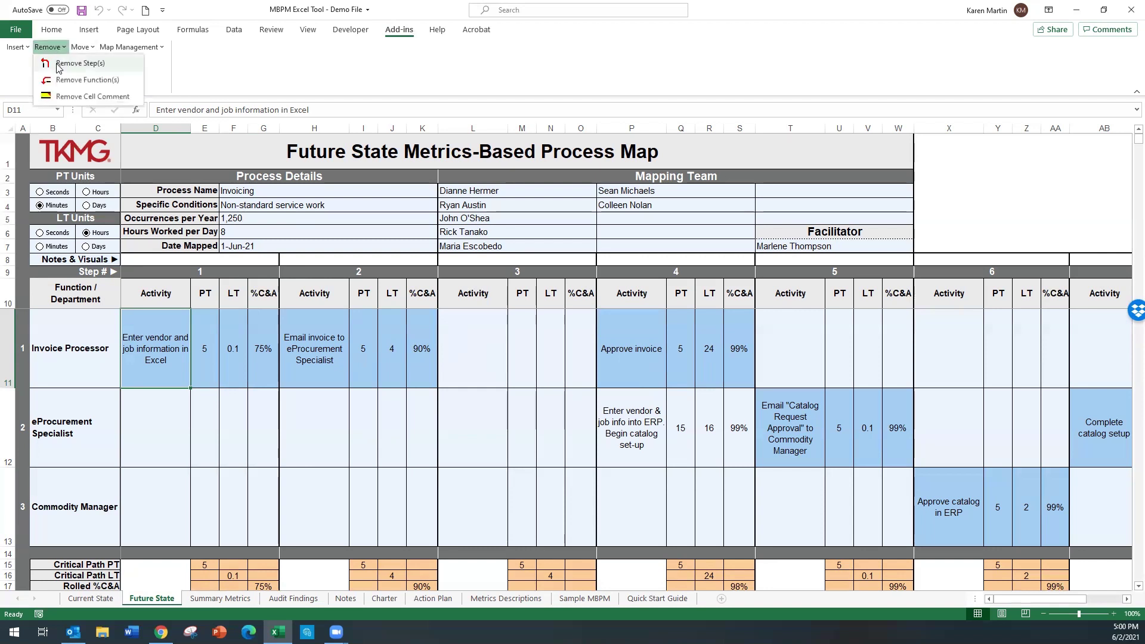
pyautogui.click(63, 58)
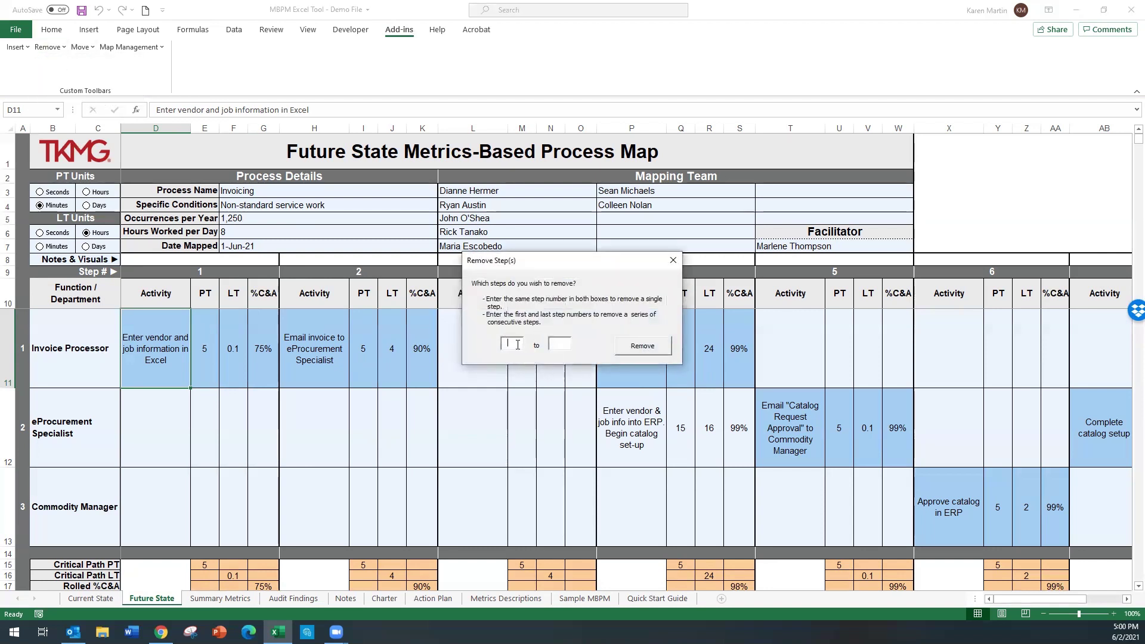
pyautogui.write('2')
pyautogui.click(559, 343)
pyautogui.write('3')
pyautogui.click(641, 349)
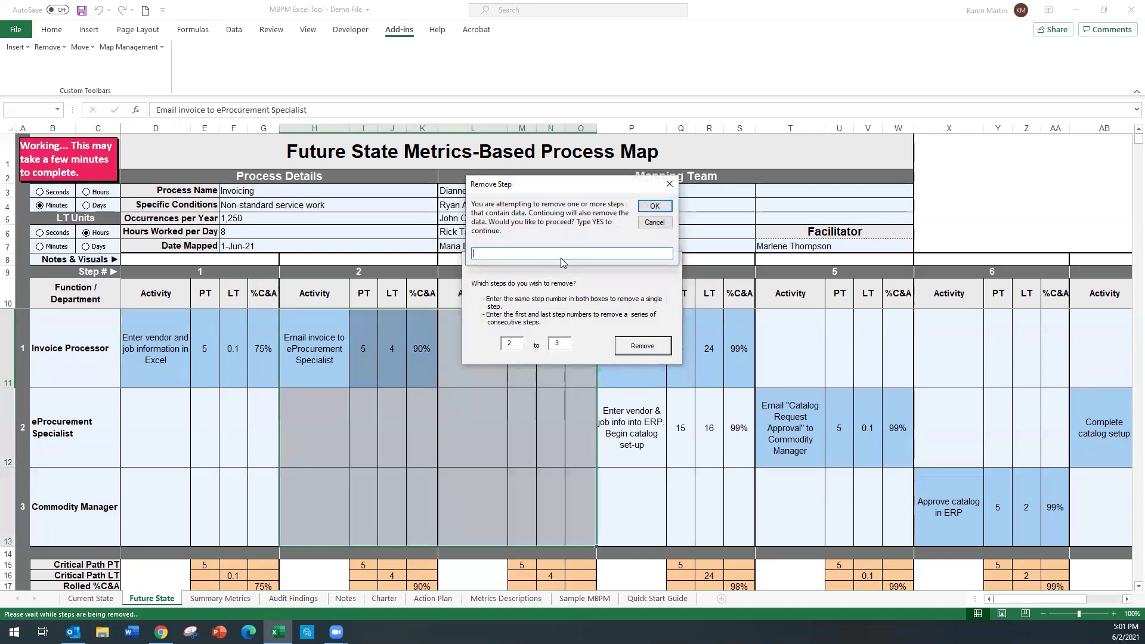
pyautogui.write('YES')
pyautogui.click(653, 205)
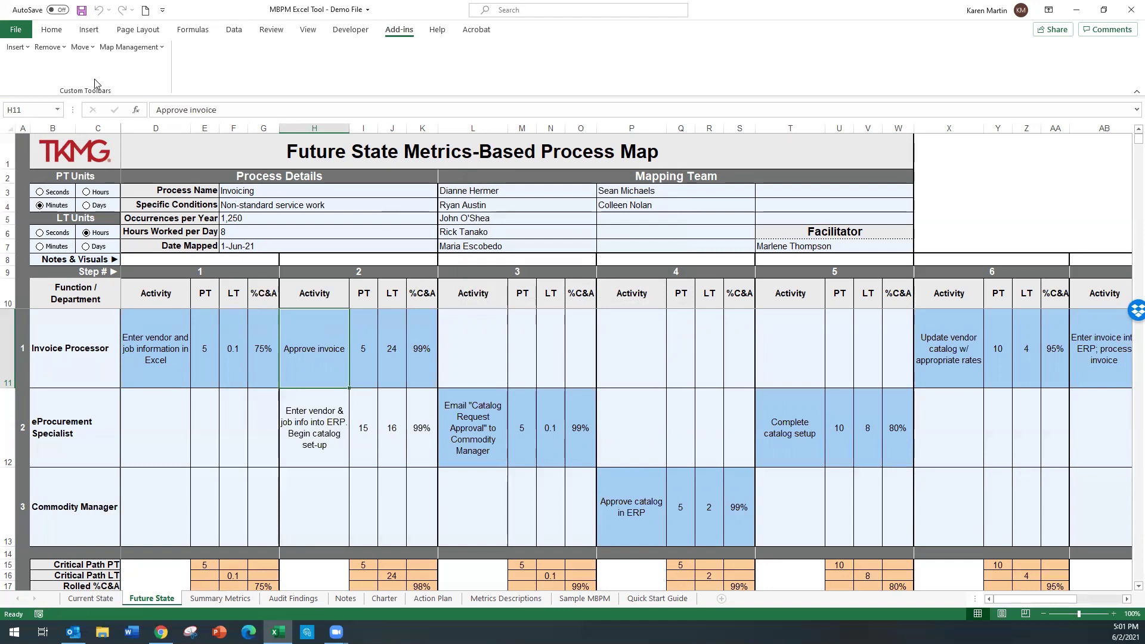
# - Audit the Future State map, dismiss the success message, and view the Audit Findings sheet
pyautogui.click(122, 49)
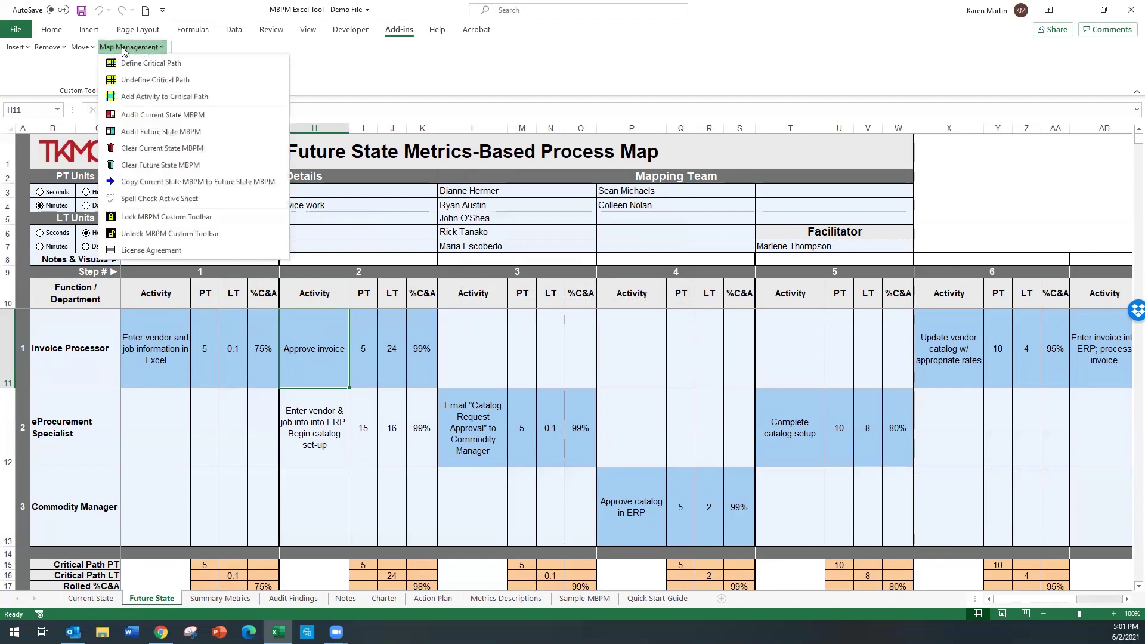
pyautogui.click(168, 128)
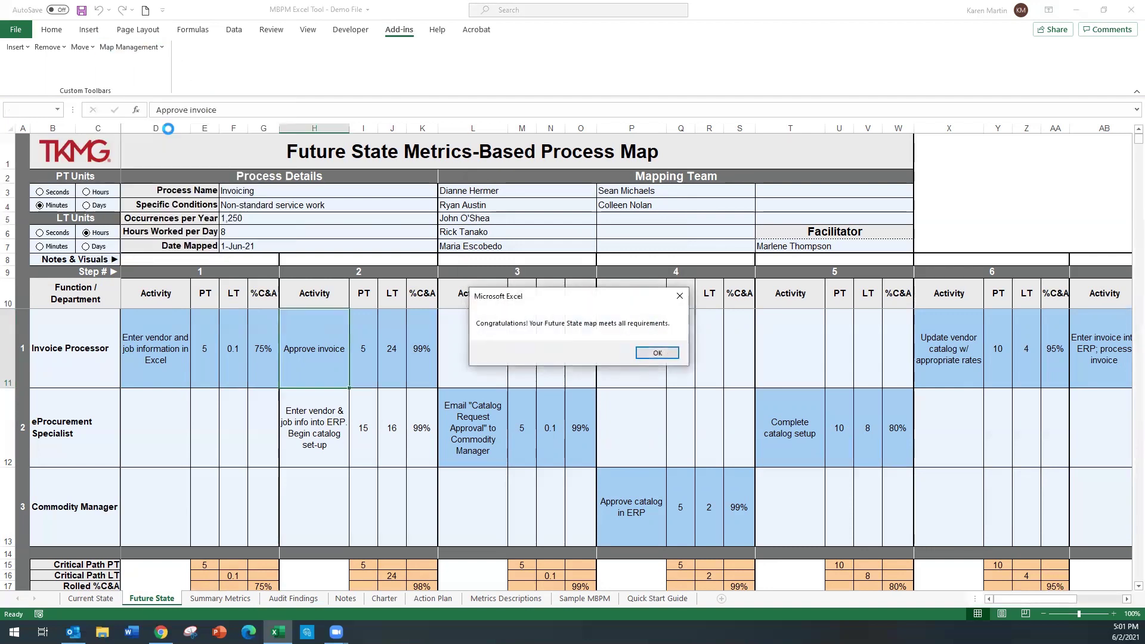
pyautogui.click(649, 356)
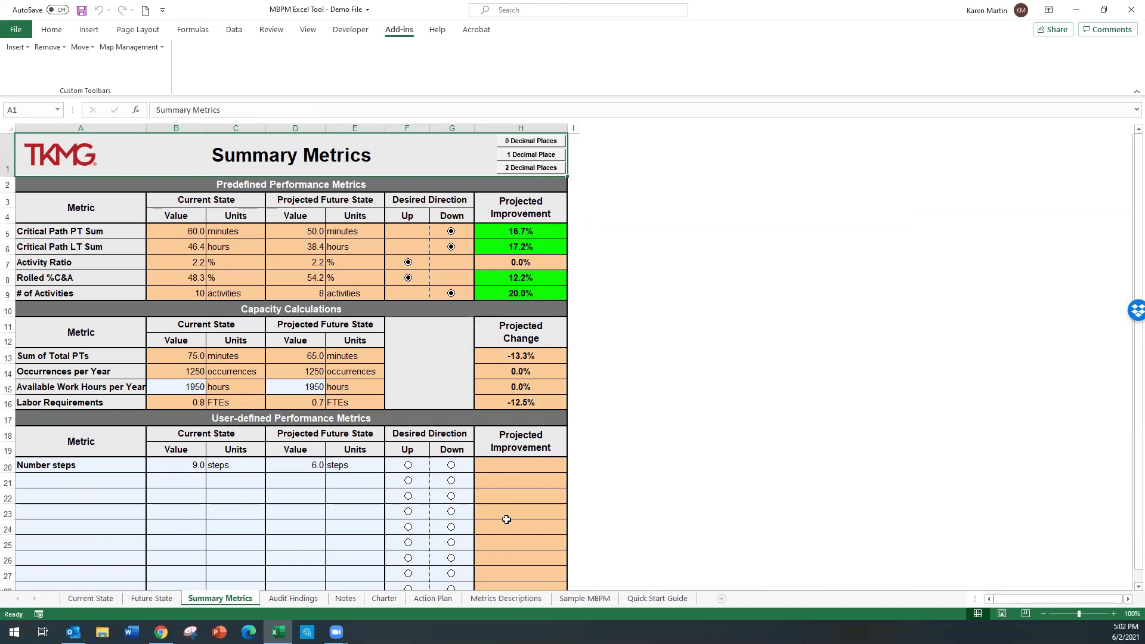
pyautogui.click(292, 599)
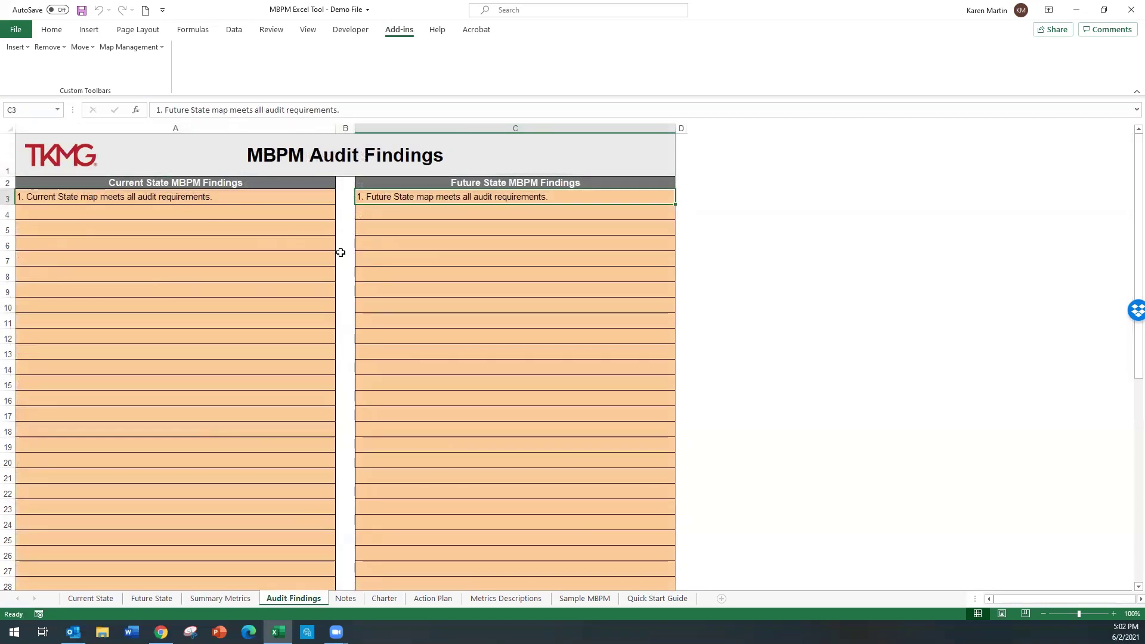
# - Enter an invalid PT of 'r' in step 2's Invoice Processor cell I11
pyautogui.click(147, 599)
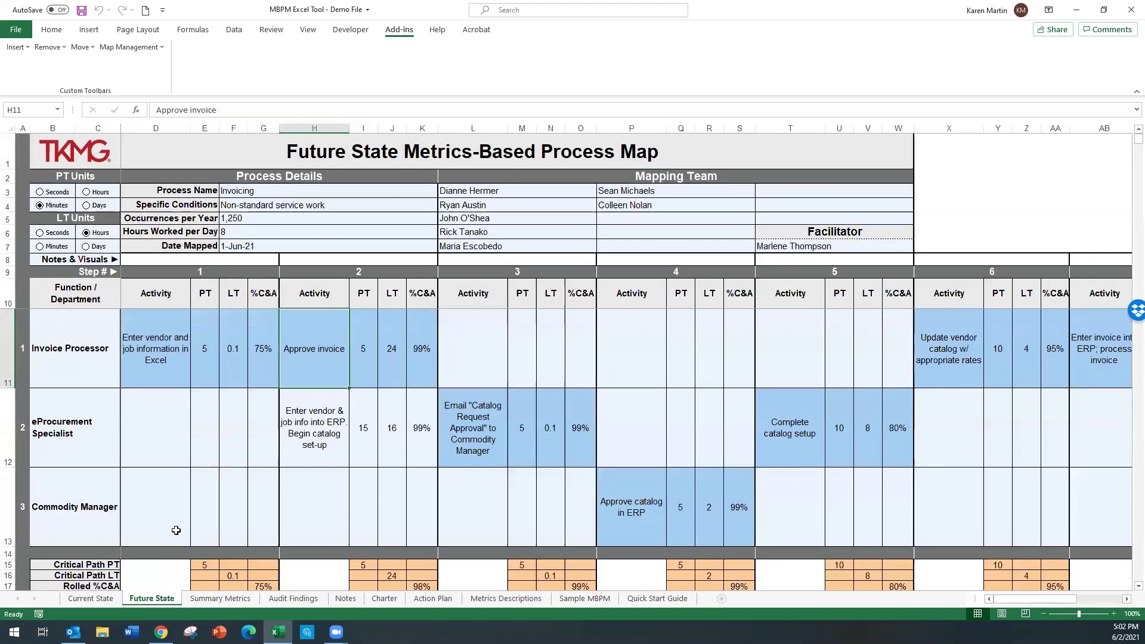
pyautogui.click(365, 372)
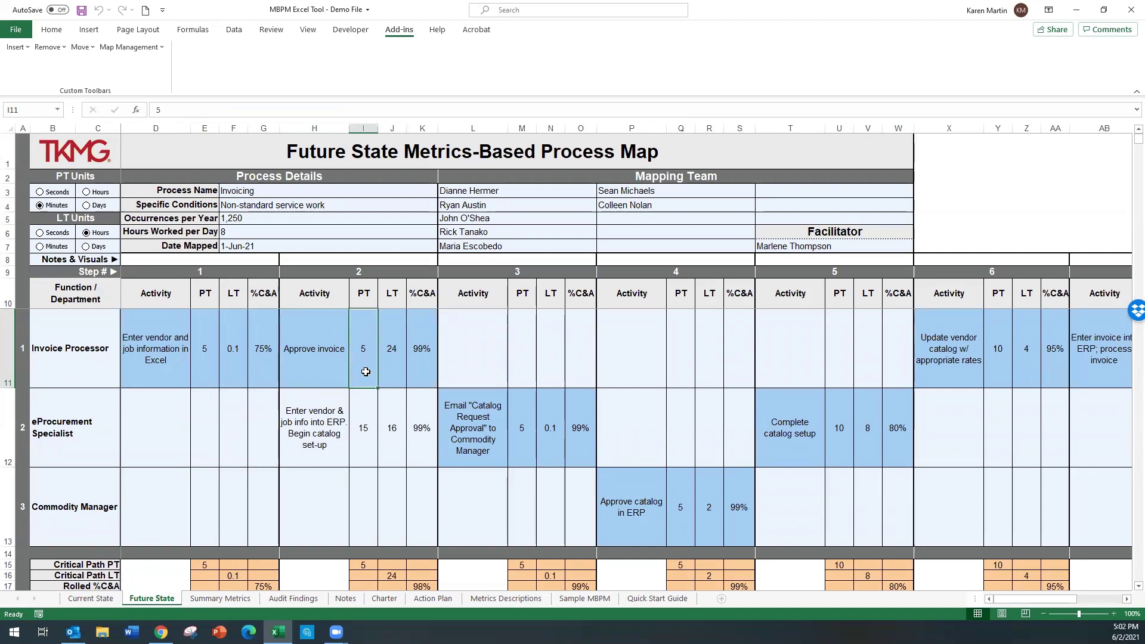
pyautogui.write('r')
pyautogui.press('Return')
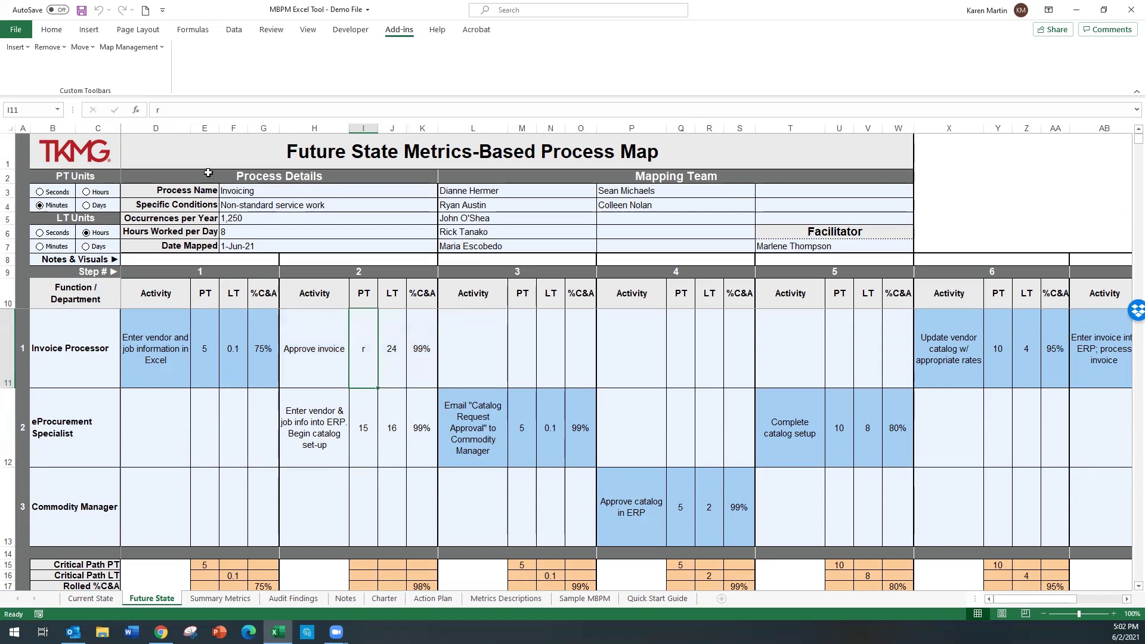
# - Define function 1 as step 2's critical path and rerun the Future State audit
pyautogui.click(131, 50)
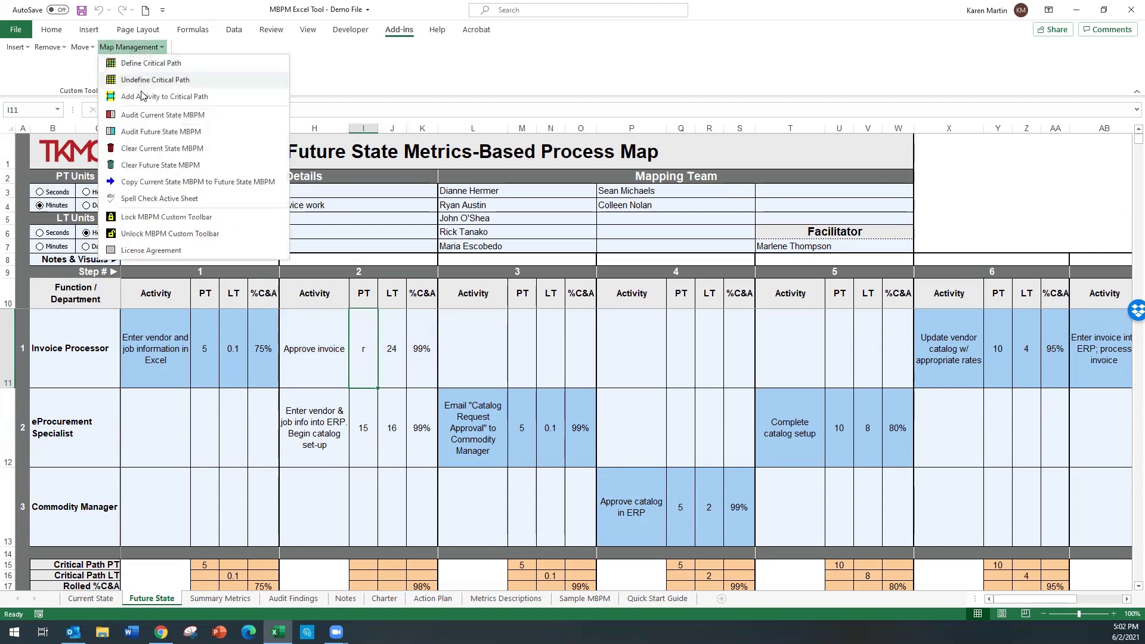
pyautogui.click(151, 63)
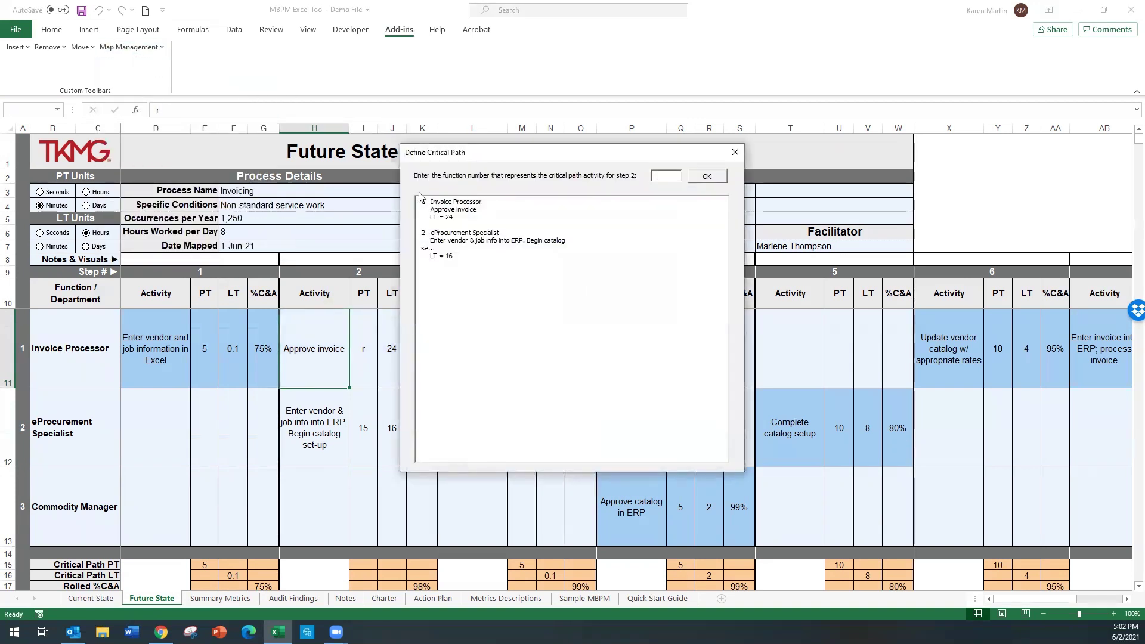
pyautogui.click(667, 179)
pyautogui.write('1')
pyautogui.click(703, 177)
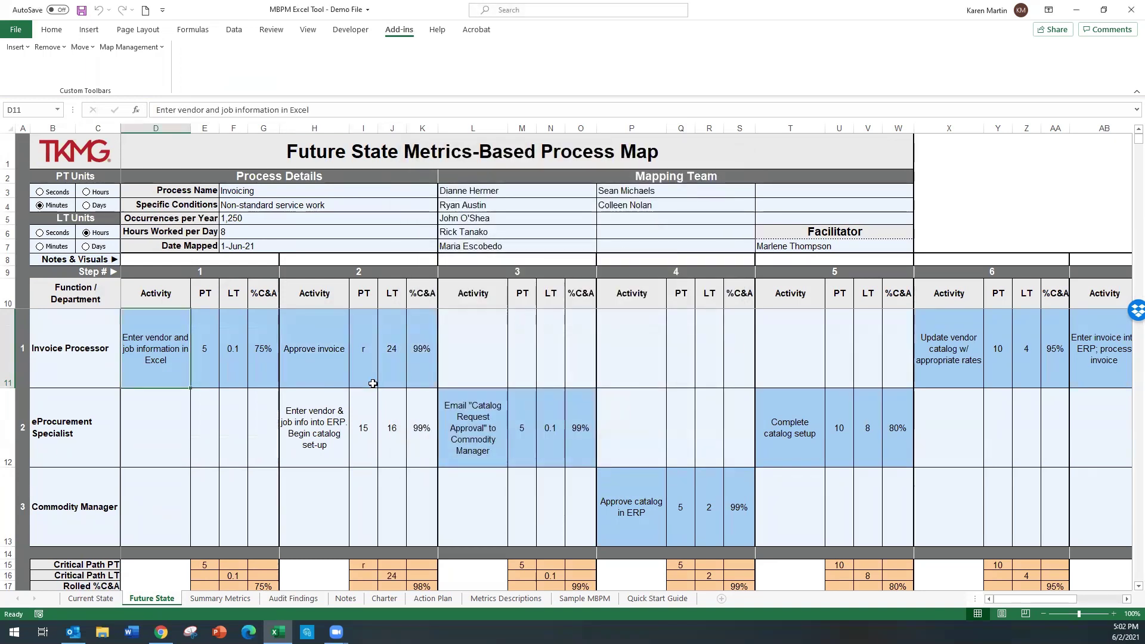
pyautogui.click(128, 52)
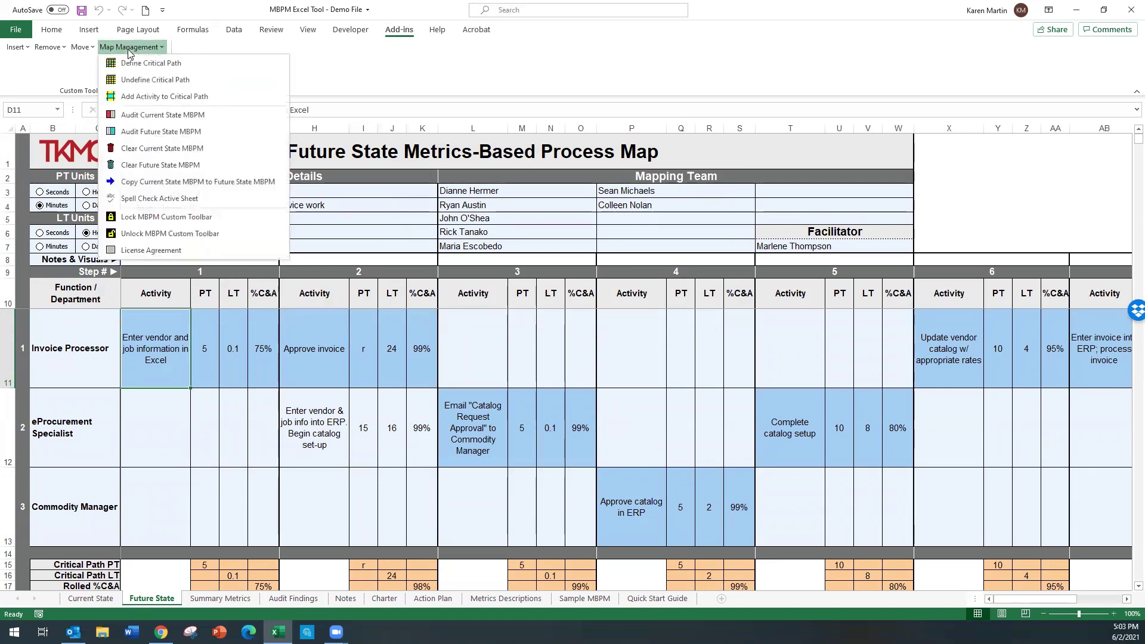
pyautogui.click(149, 130)
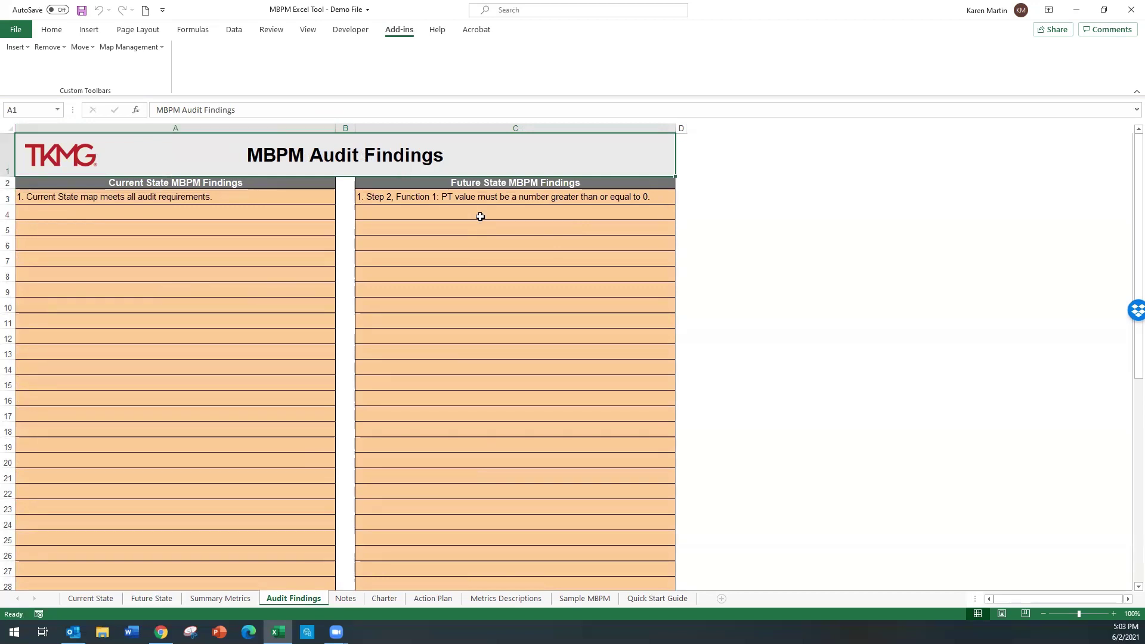
# - Correct step 2's Invoice Processor PT in I11 from 'r' to 8
pyautogui.click(156, 600)
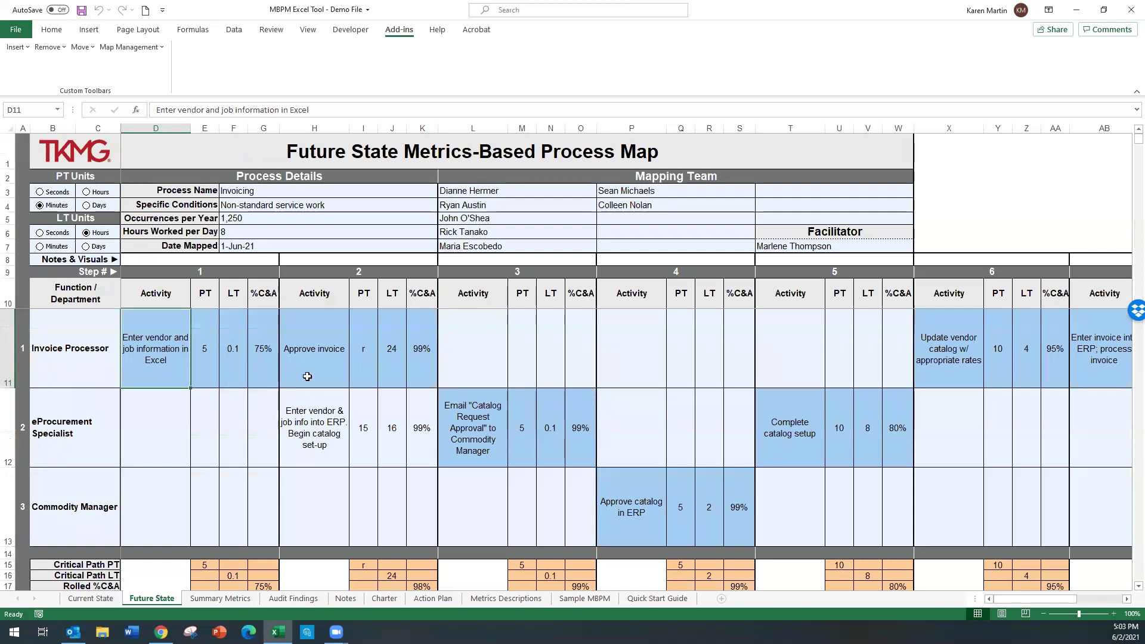
pyautogui.click(355, 363)
pyautogui.write('8')
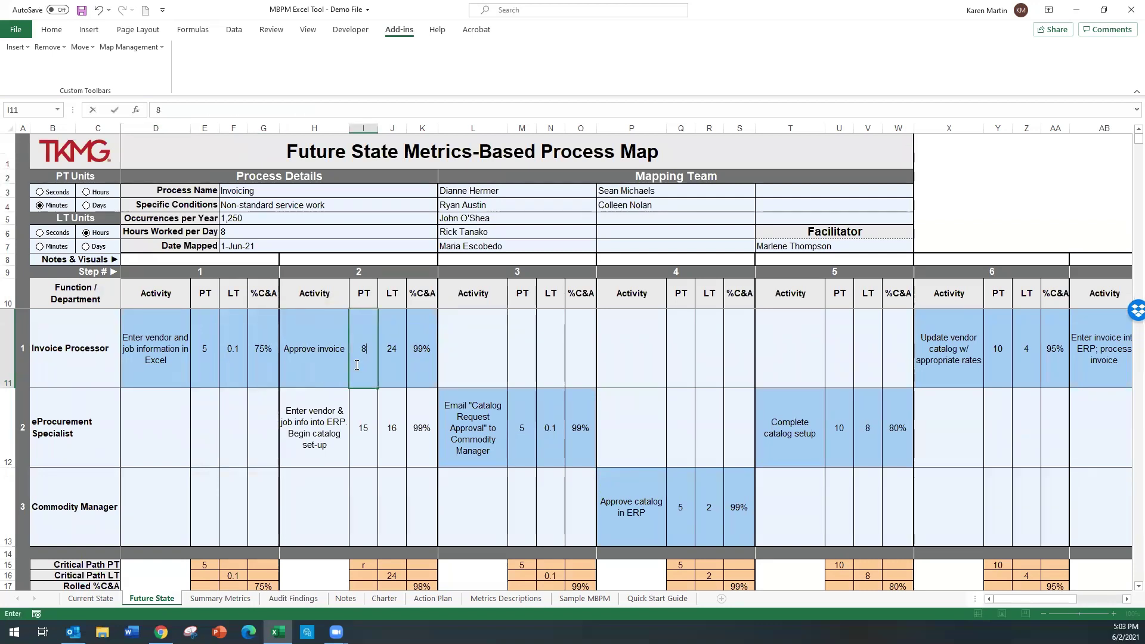
pyautogui.press('Return')
pyautogui.press('Up')
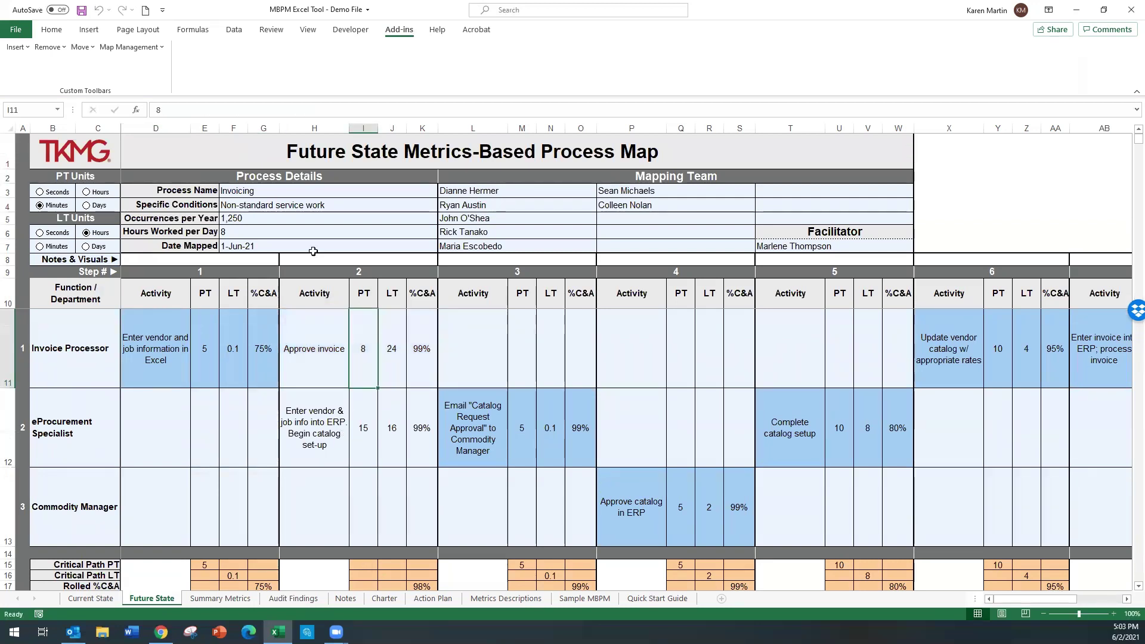
# - Redefine function 1 as step 2's critical path
pyautogui.click(131, 46)
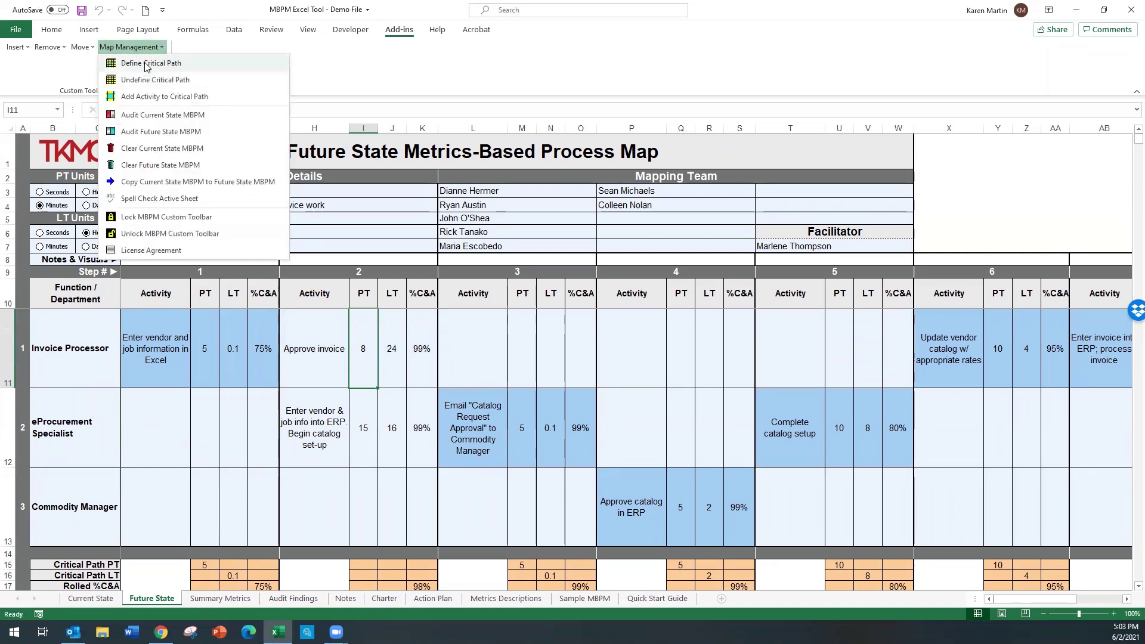
pyautogui.click(151, 62)
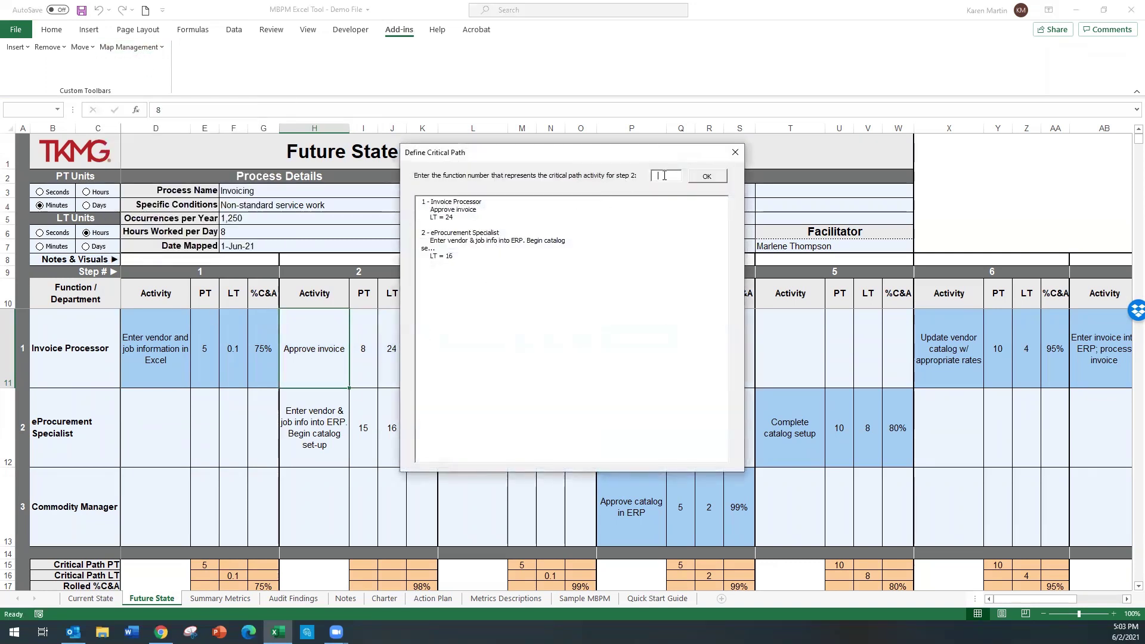
pyautogui.write('1')
pyautogui.click(706, 176)
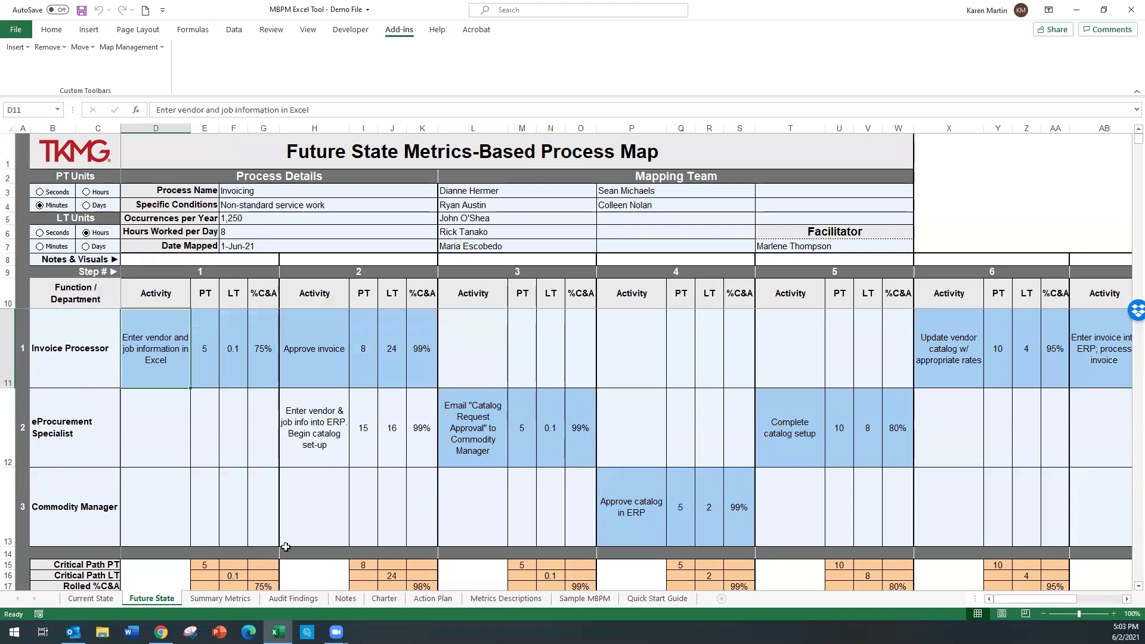
# - Rerun the Future State audit and confirm the Audit Findings report no errors
pyautogui.click(293, 598)
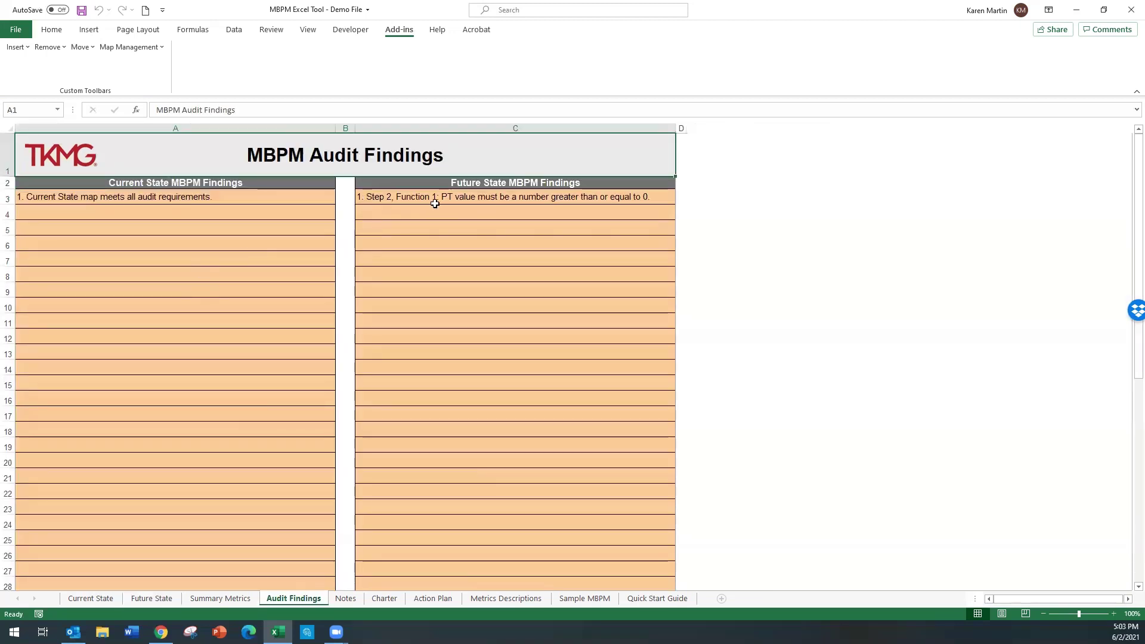
pyautogui.click(126, 46)
pyautogui.click(149, 132)
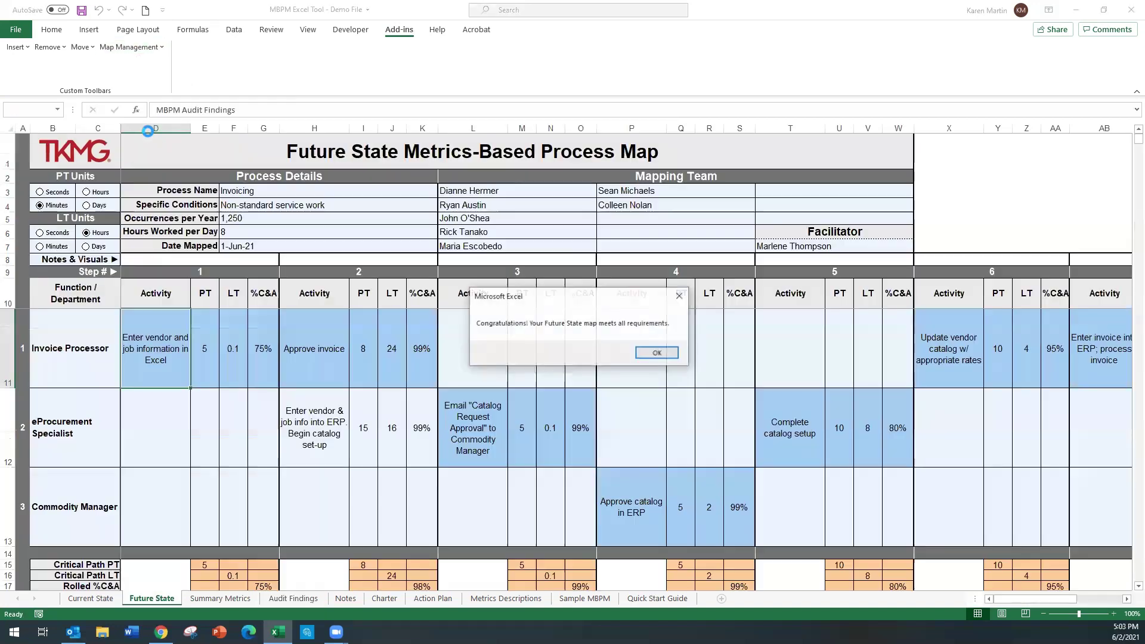
pyautogui.click(657, 354)
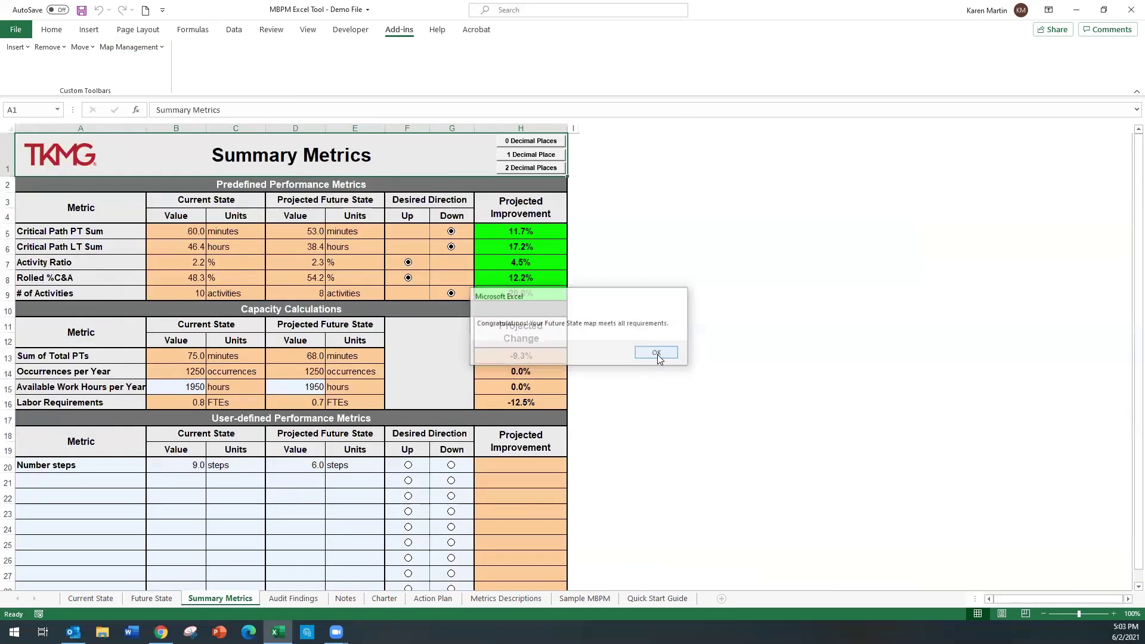
pyautogui.click(300, 604)
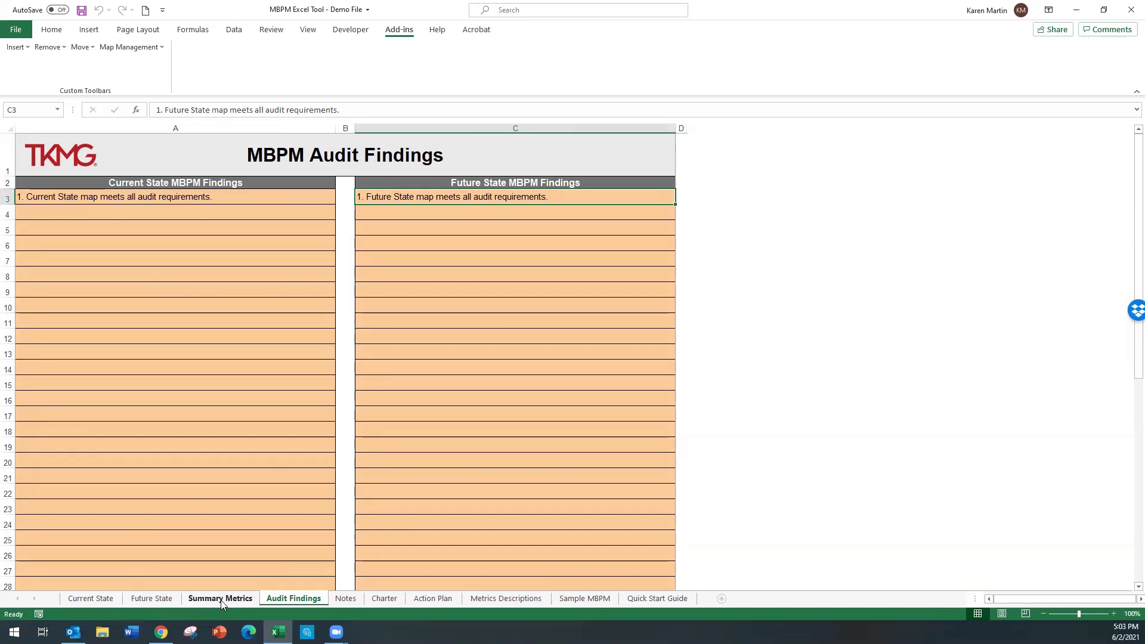
# - Look through the Notes, Charter, Action Plan and Metrics Descriptions sheets
pyautogui.click(345, 598)
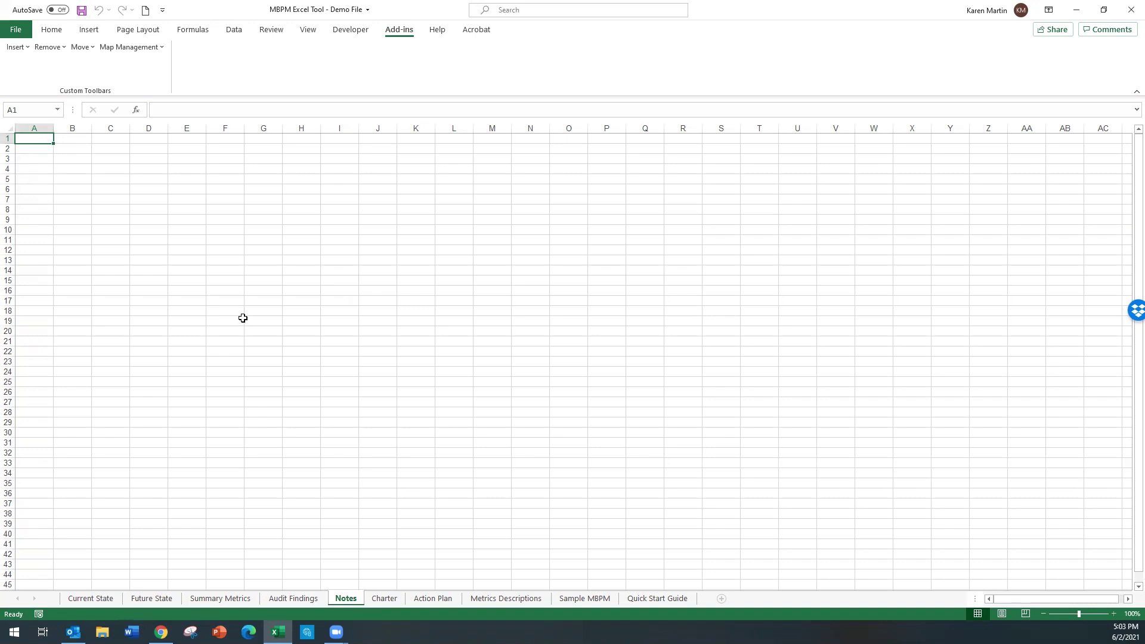
pyautogui.click(377, 600)
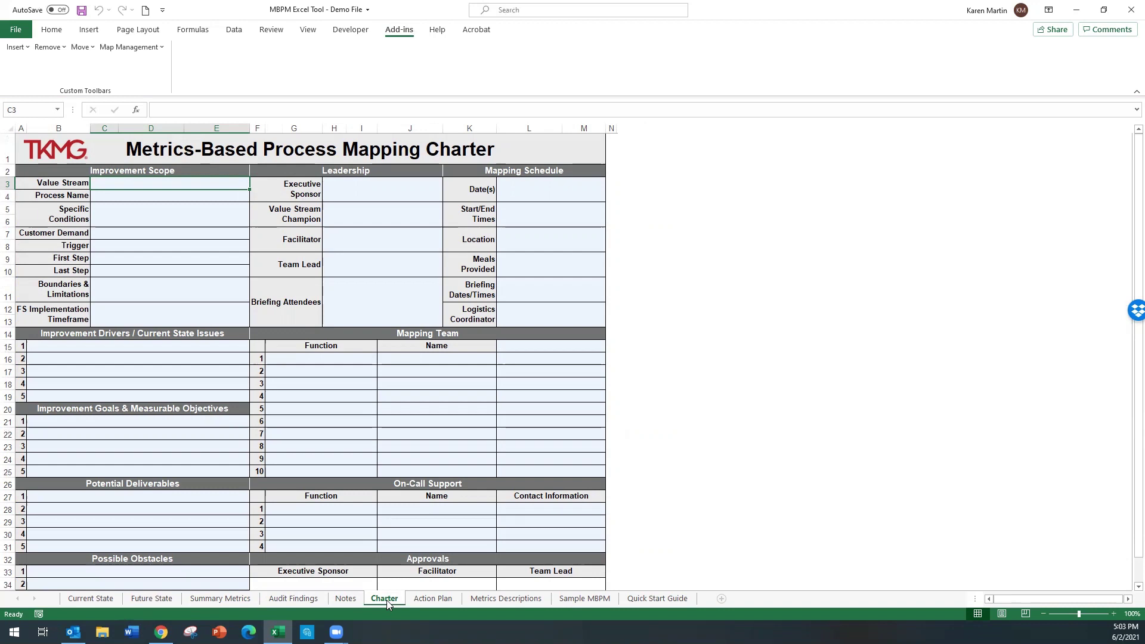
pyautogui.click(428, 599)
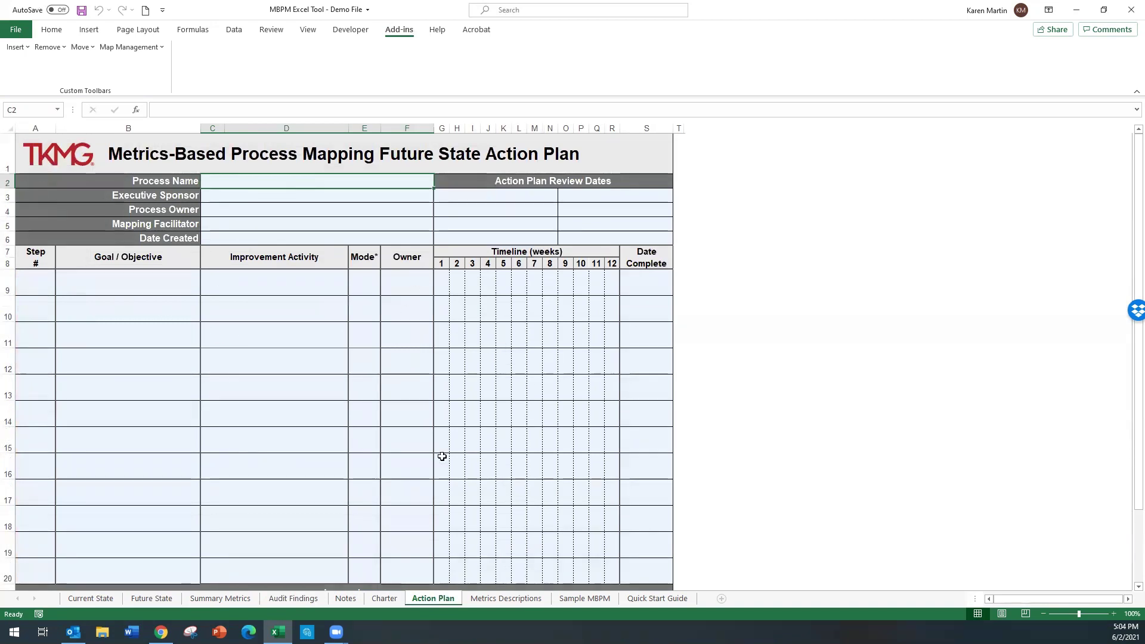
pyautogui.click(497, 603)
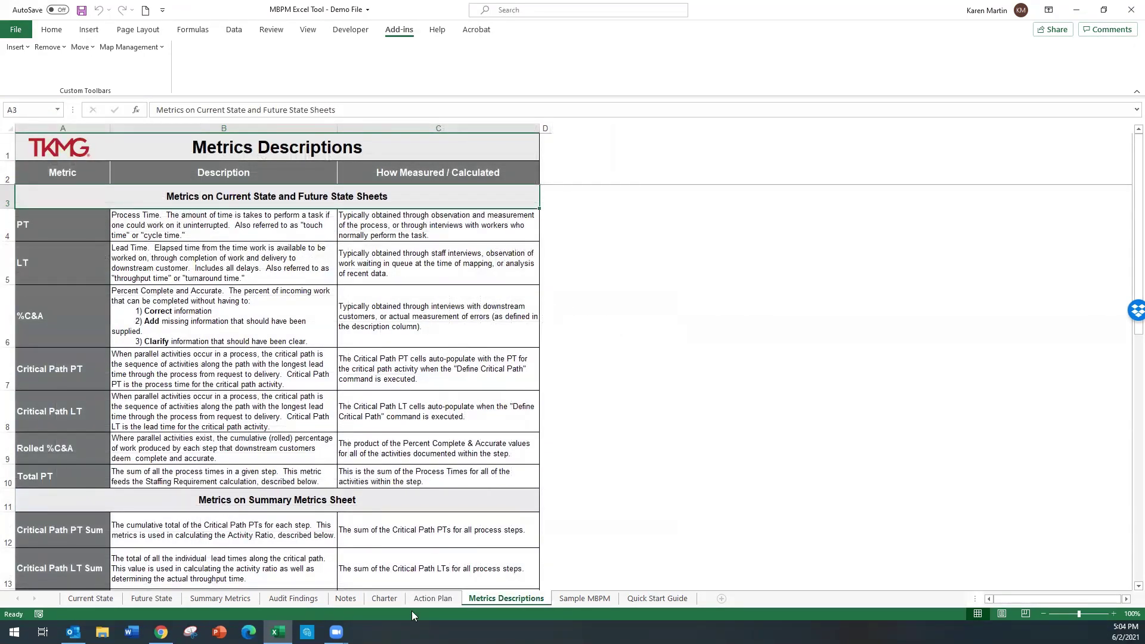
# - Browse the Sample MBPM and Quick Start Guide sheets, then return to the Current State map
pyautogui.click(570, 599)
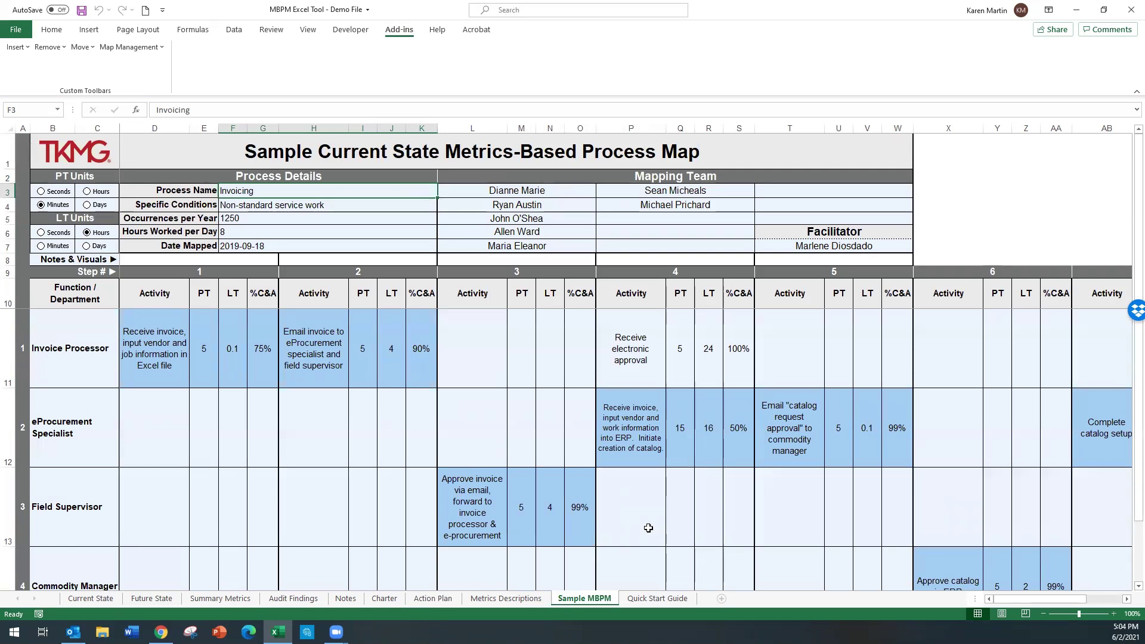
pyautogui.click(649, 598)
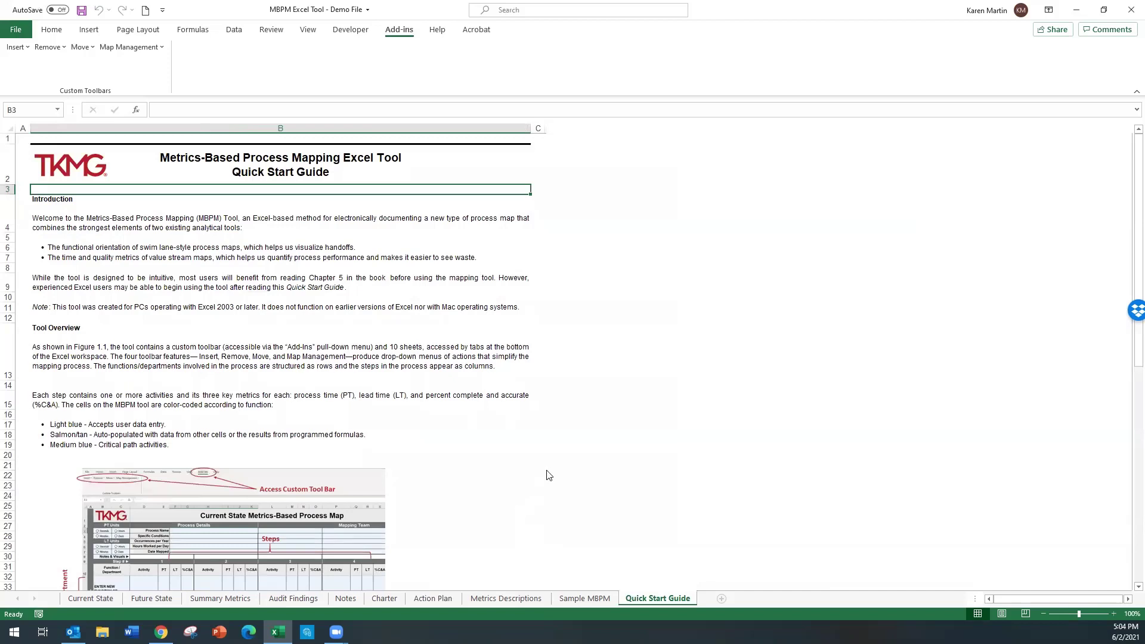
pyautogui.scroll(-2, 548, 466)
pyautogui.scroll(-8, 548, 465)
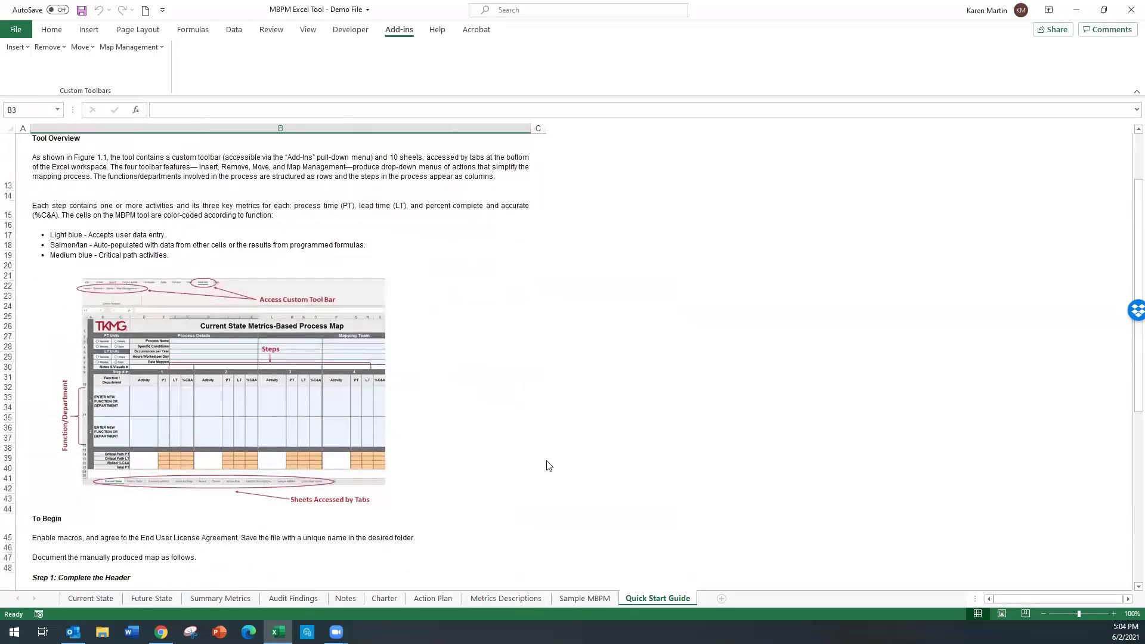
pyautogui.scroll(-7, 549, 465)
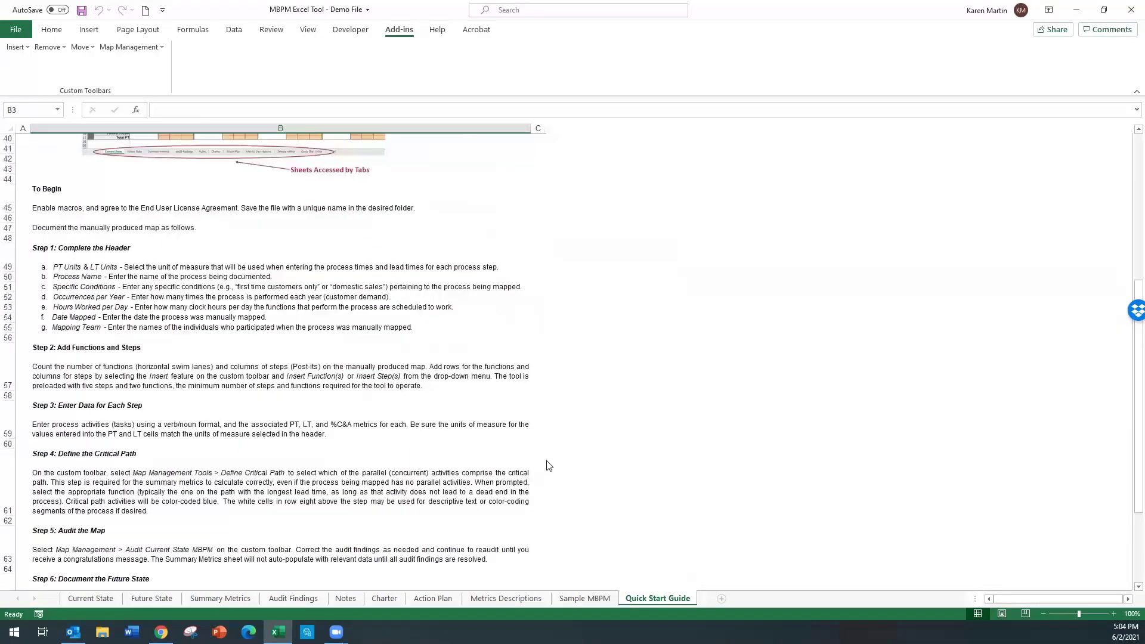
pyautogui.scroll(17, 549, 465)
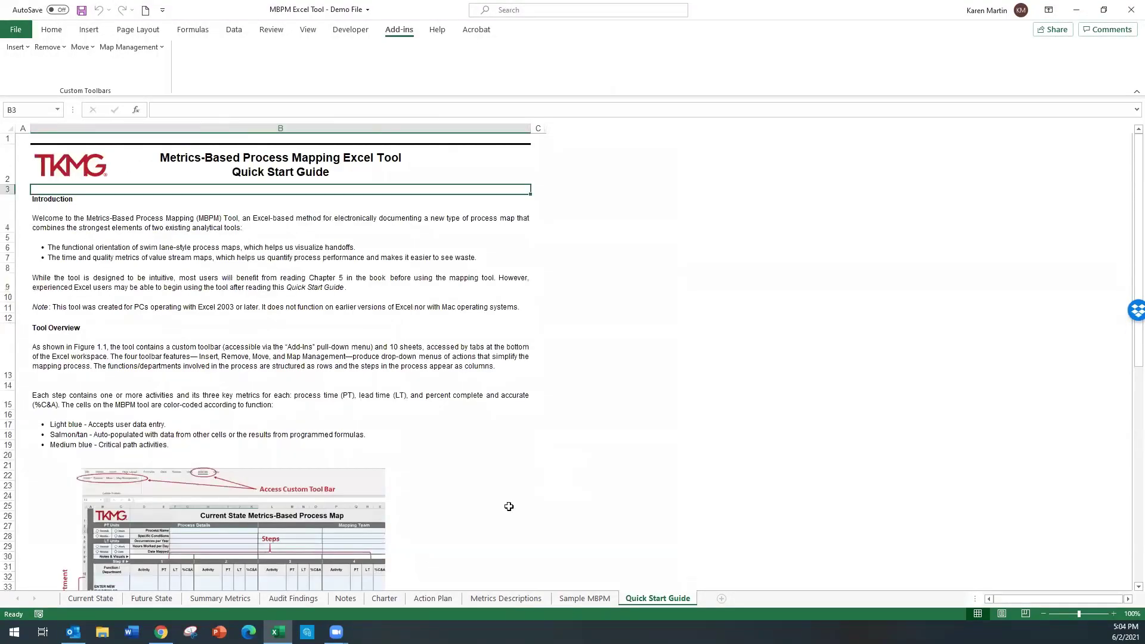
pyautogui.click(95, 599)
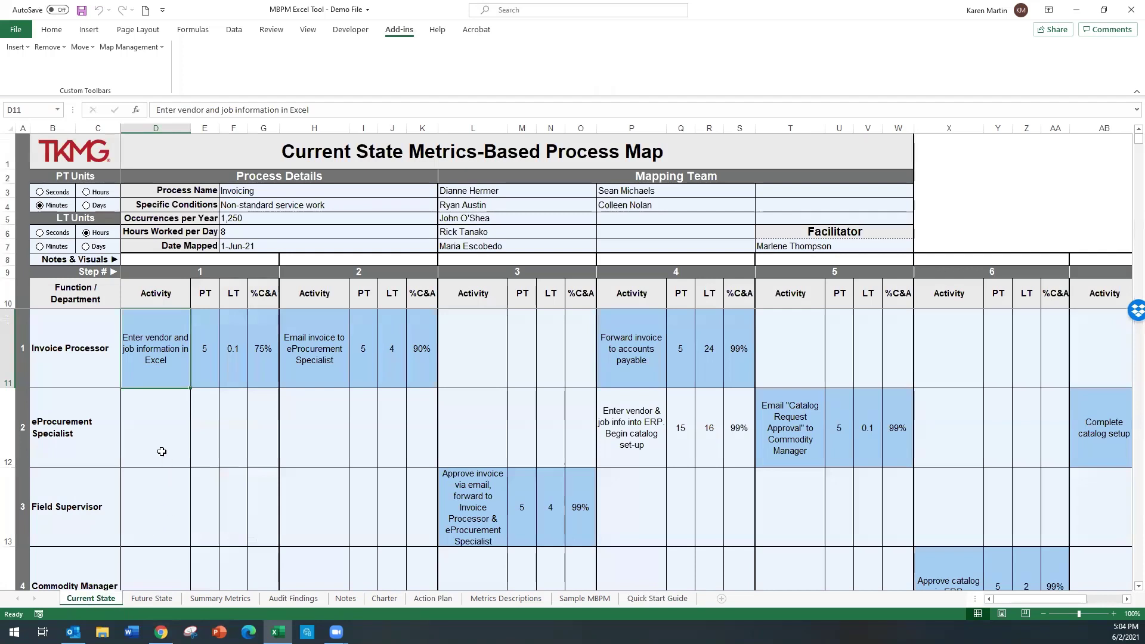